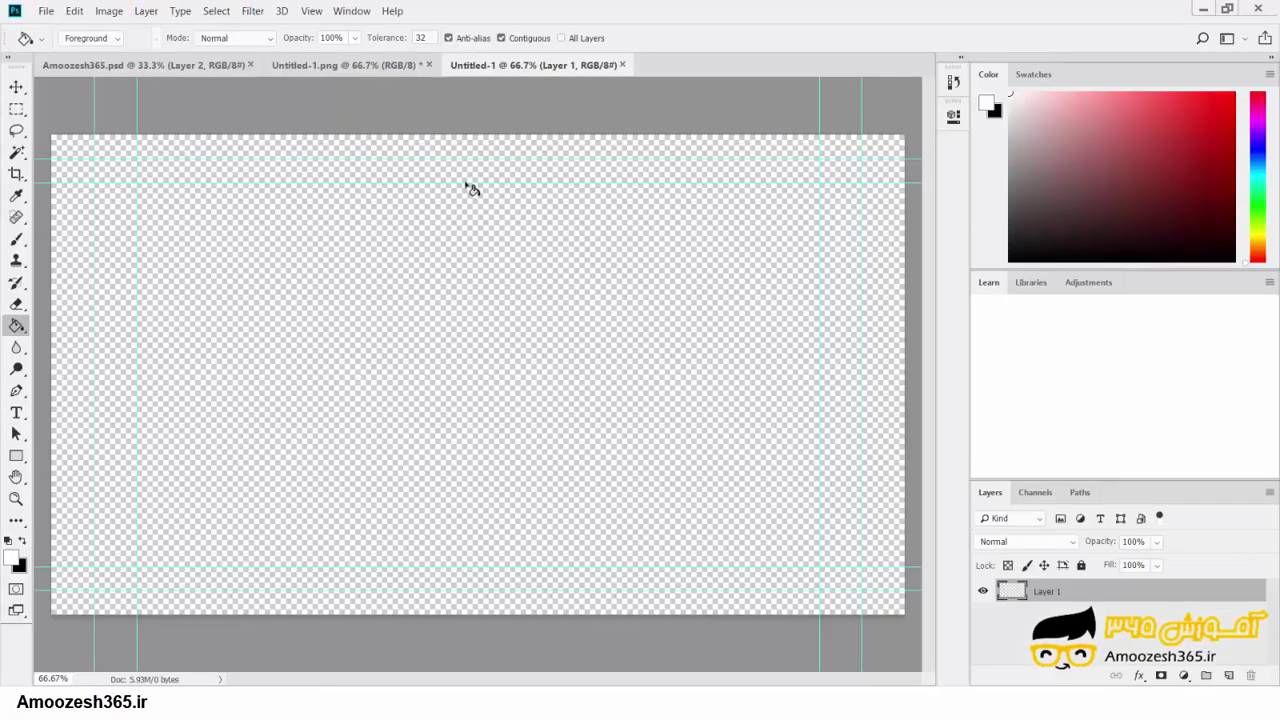
Step: Create a 1920×1080 Film & Video document named 'آموزش365' with Transparent background contents
click(47, 12)
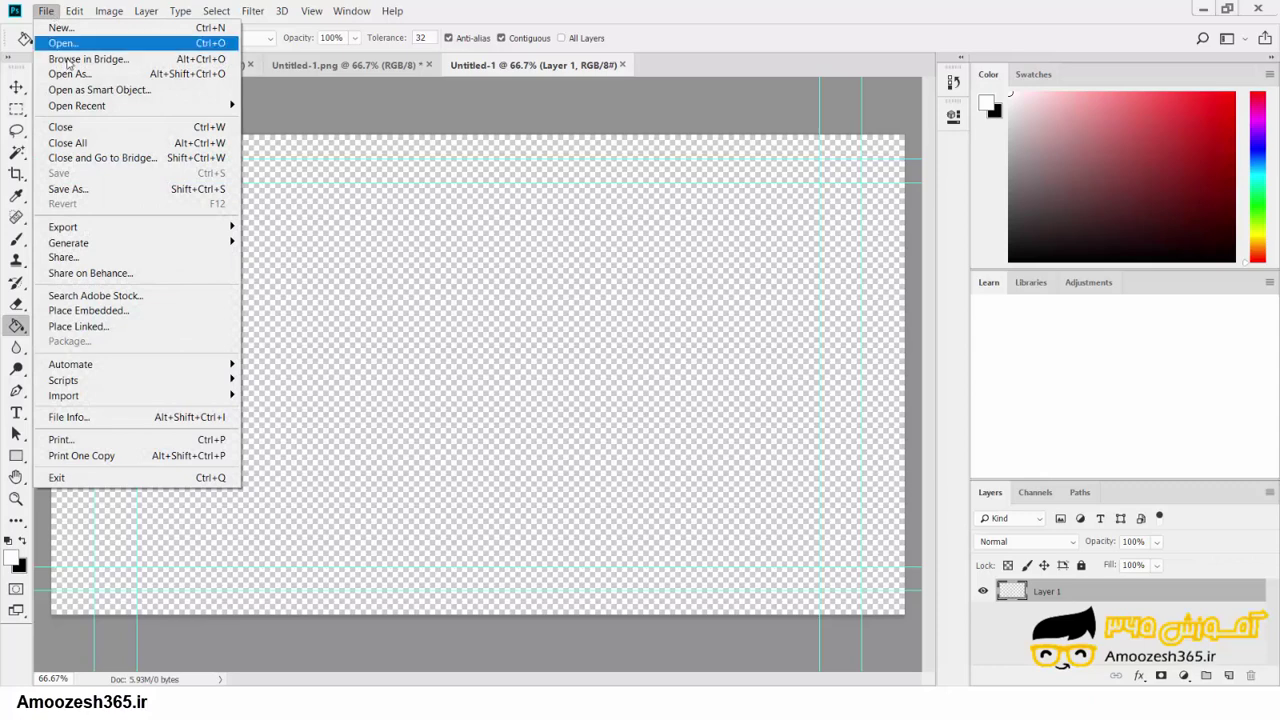
click(70, 43)
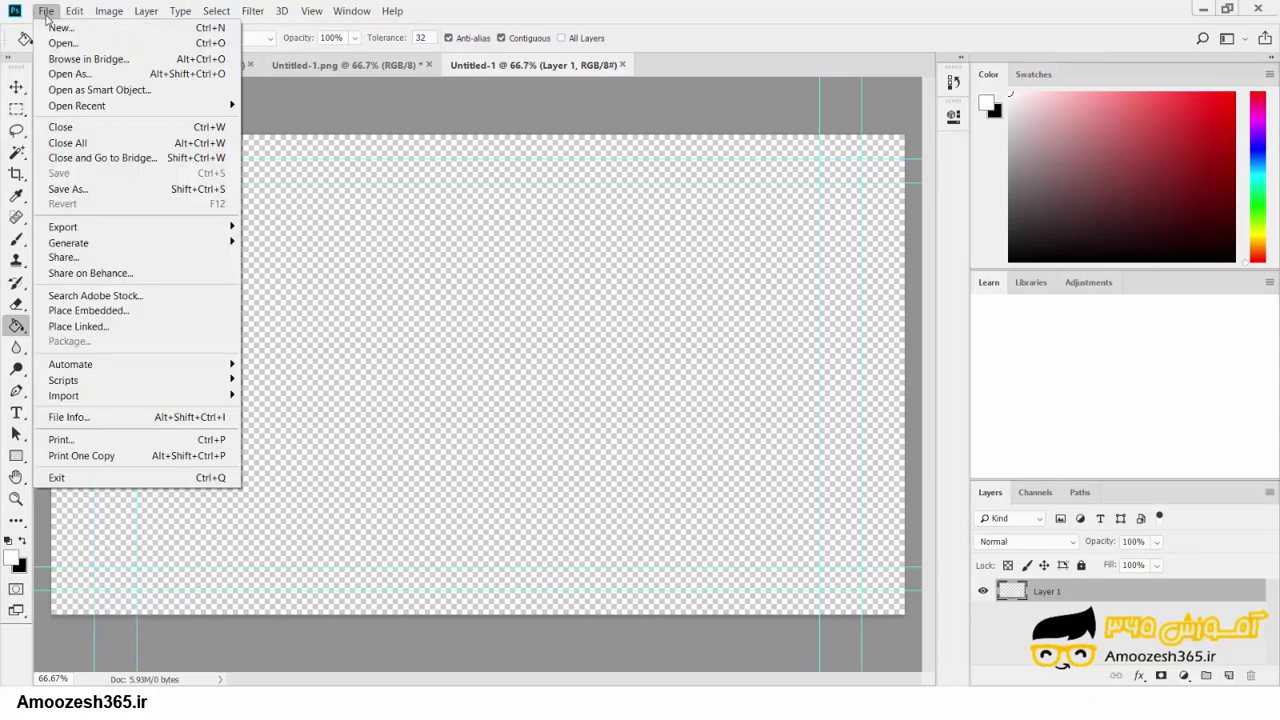
click(52, 28)
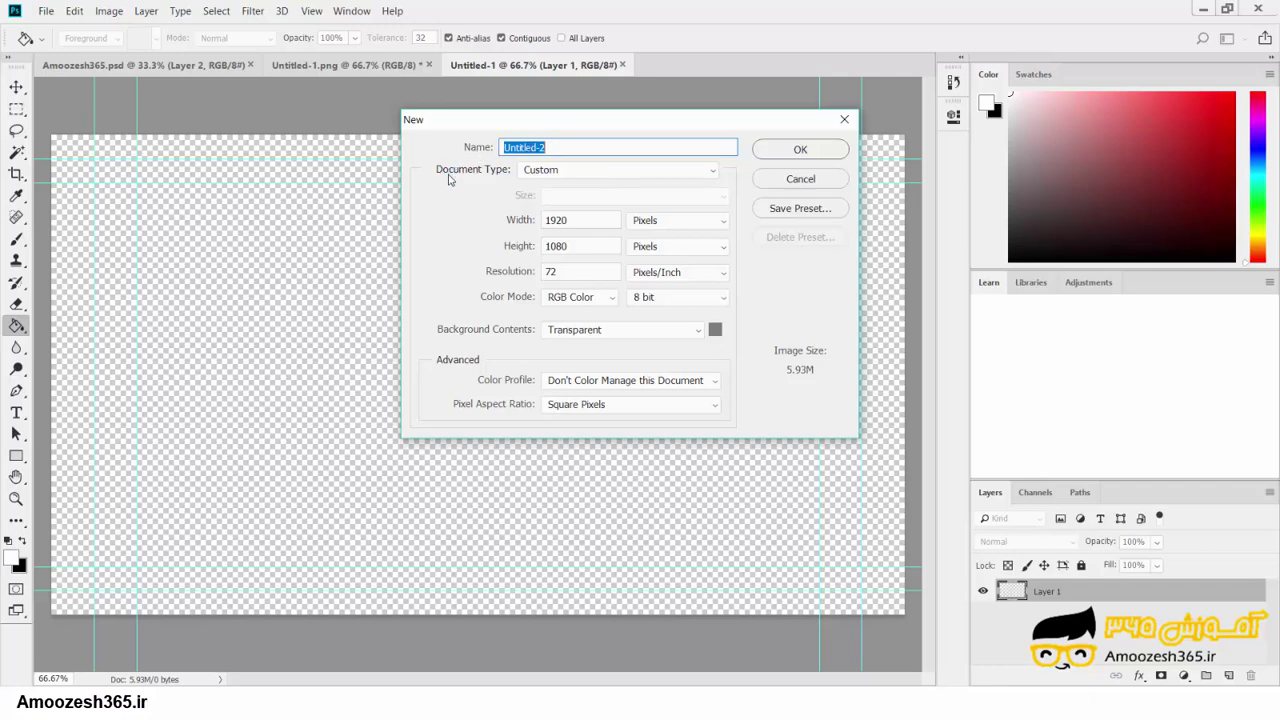
key(BackSpace)
text(آموزش)
text(365)
click(568, 172)
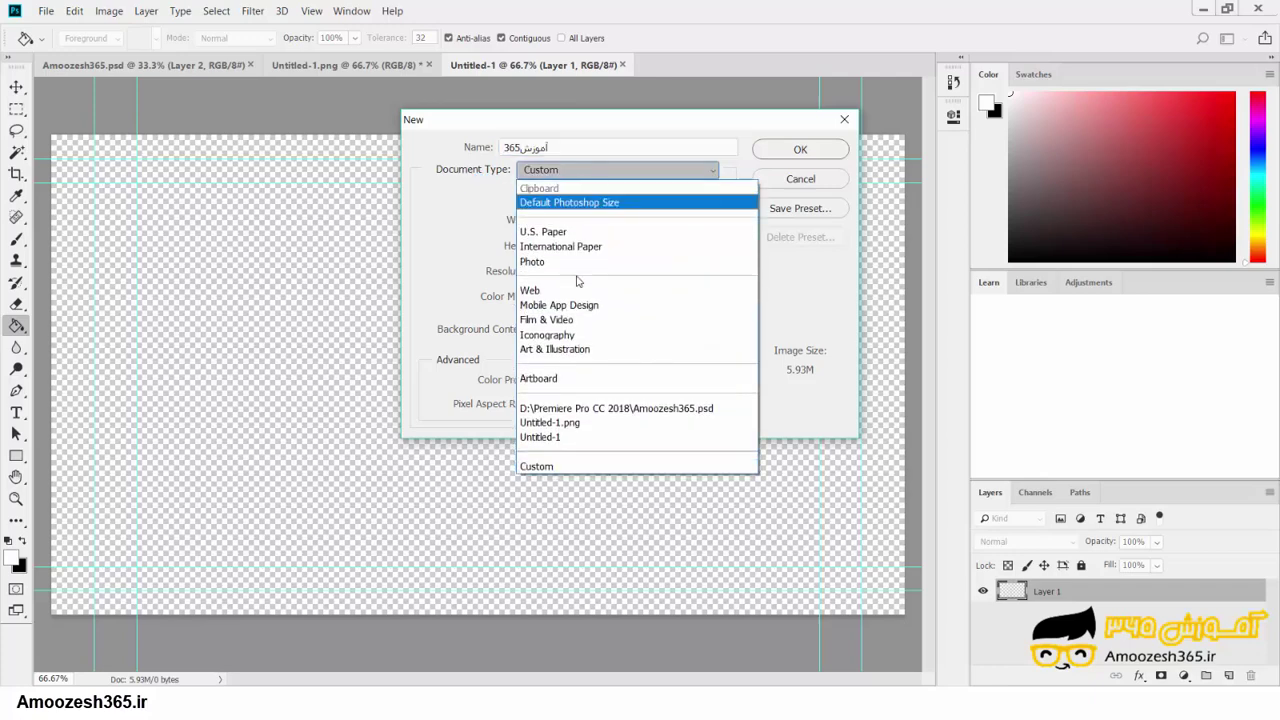
click(586, 320)
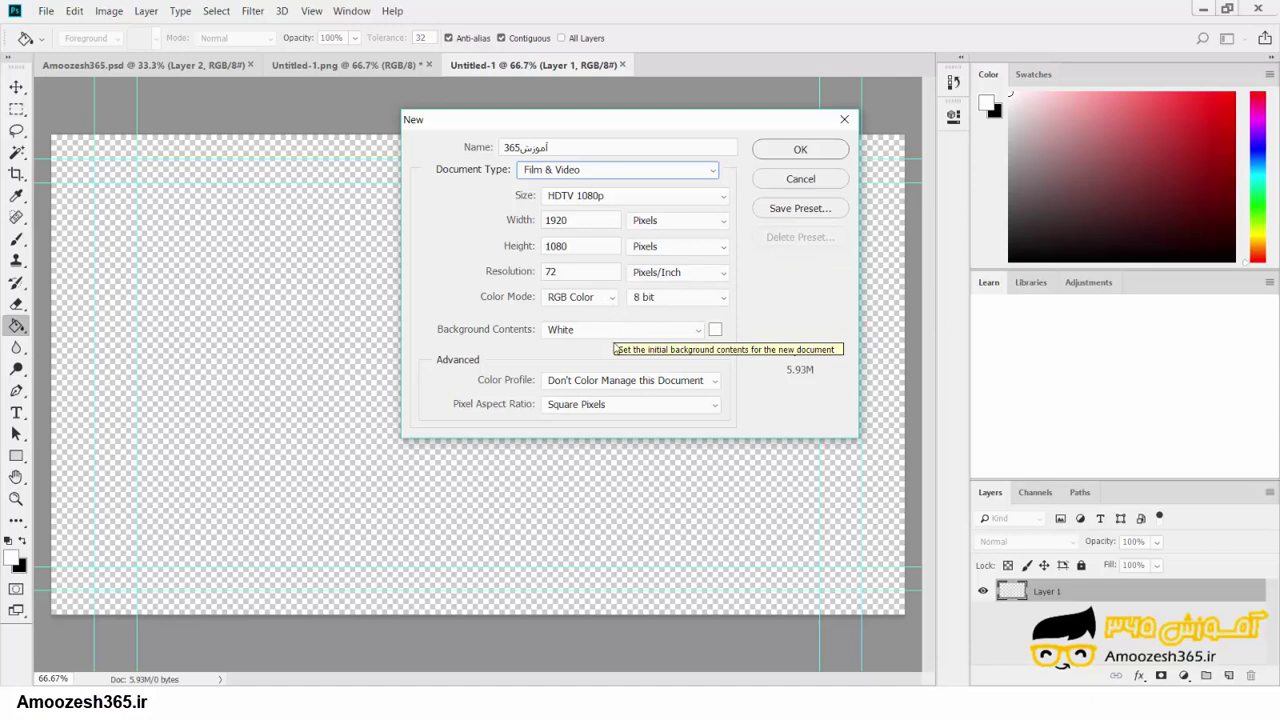
click(621, 331)
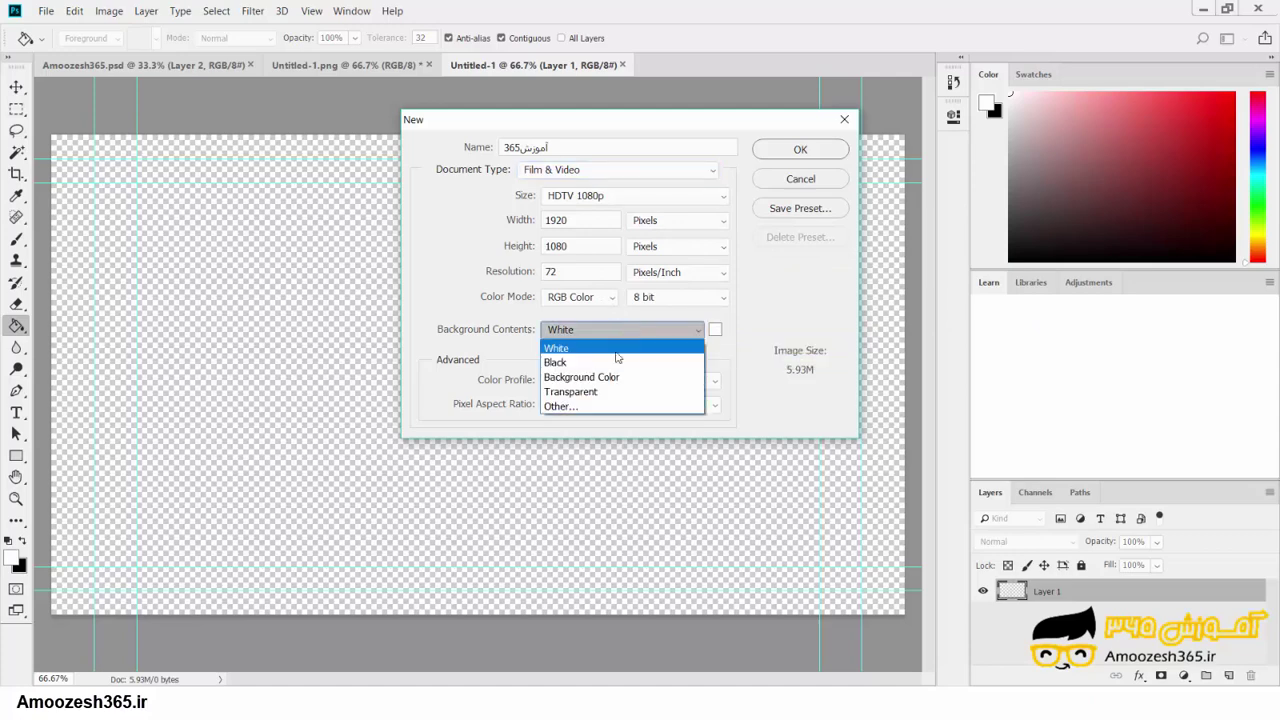
click(613, 392)
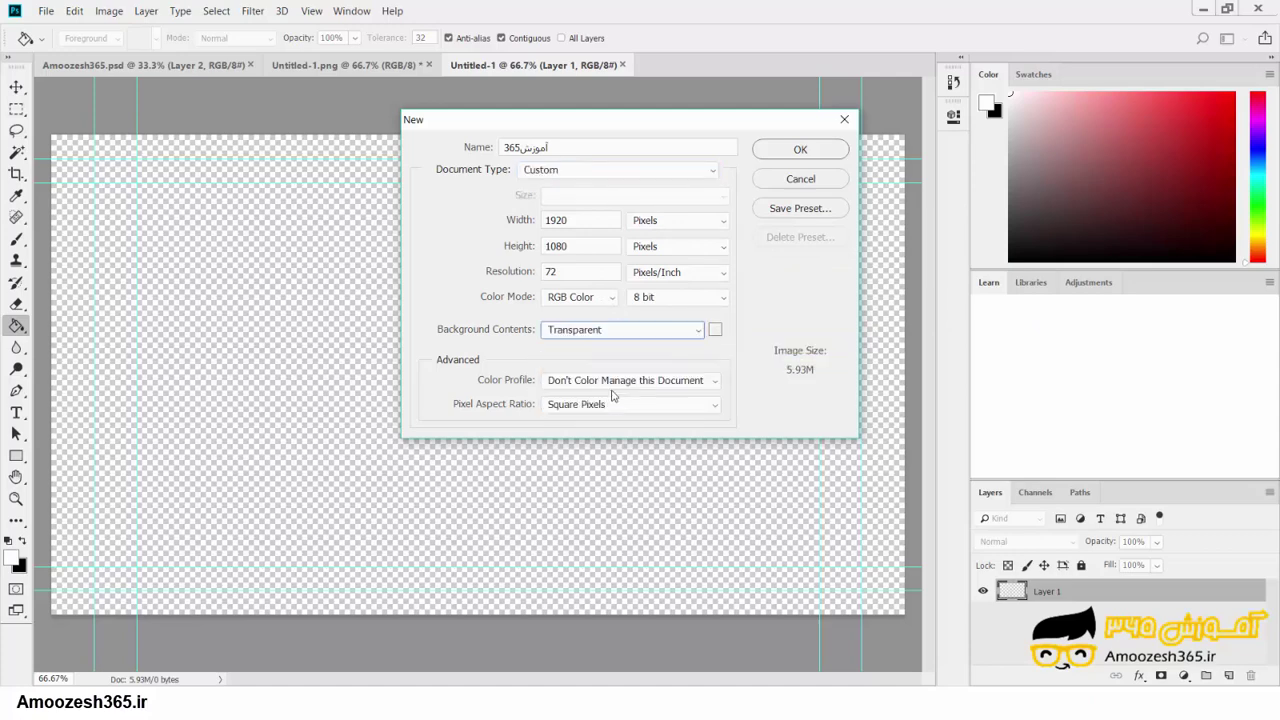
click(801, 152)
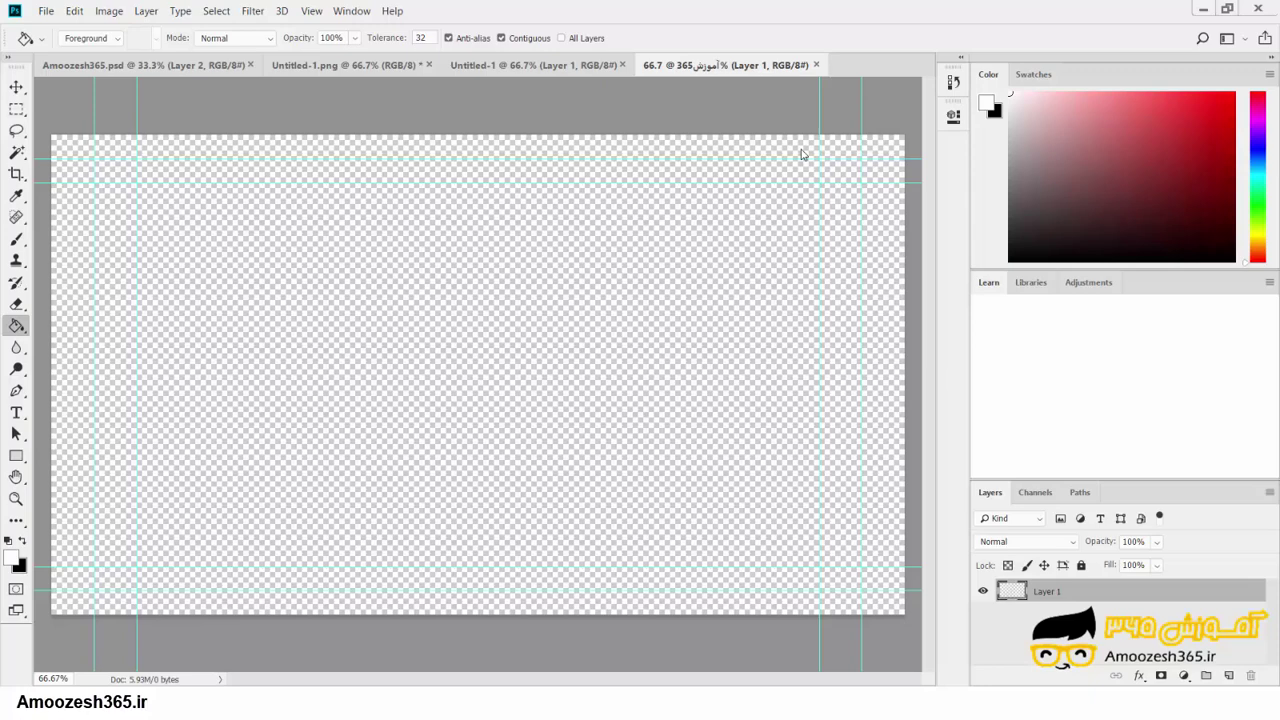
Step: Open talaii.psd, the golden Amoozesh365.ir text file, from the Premiere Pro CC 2018 folder
click(46, 11)
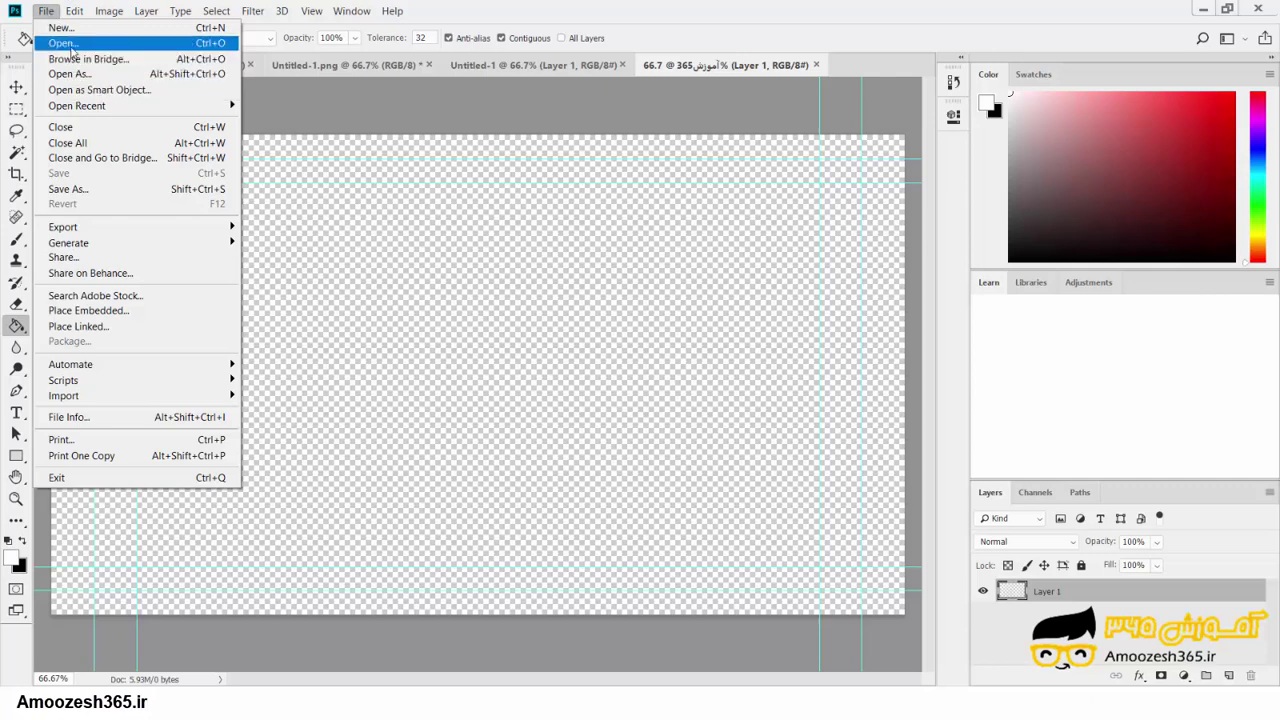
click(71, 47)
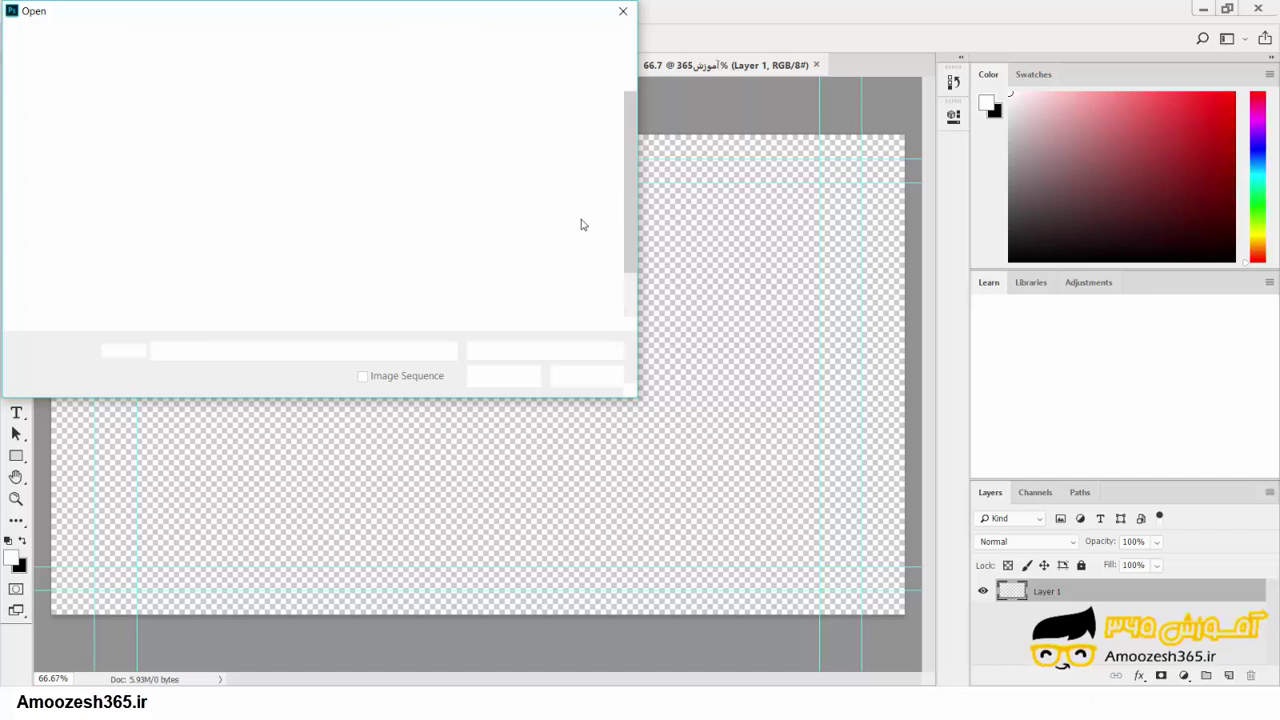
click(568, 225)
scroll(570, 220, down, 1)
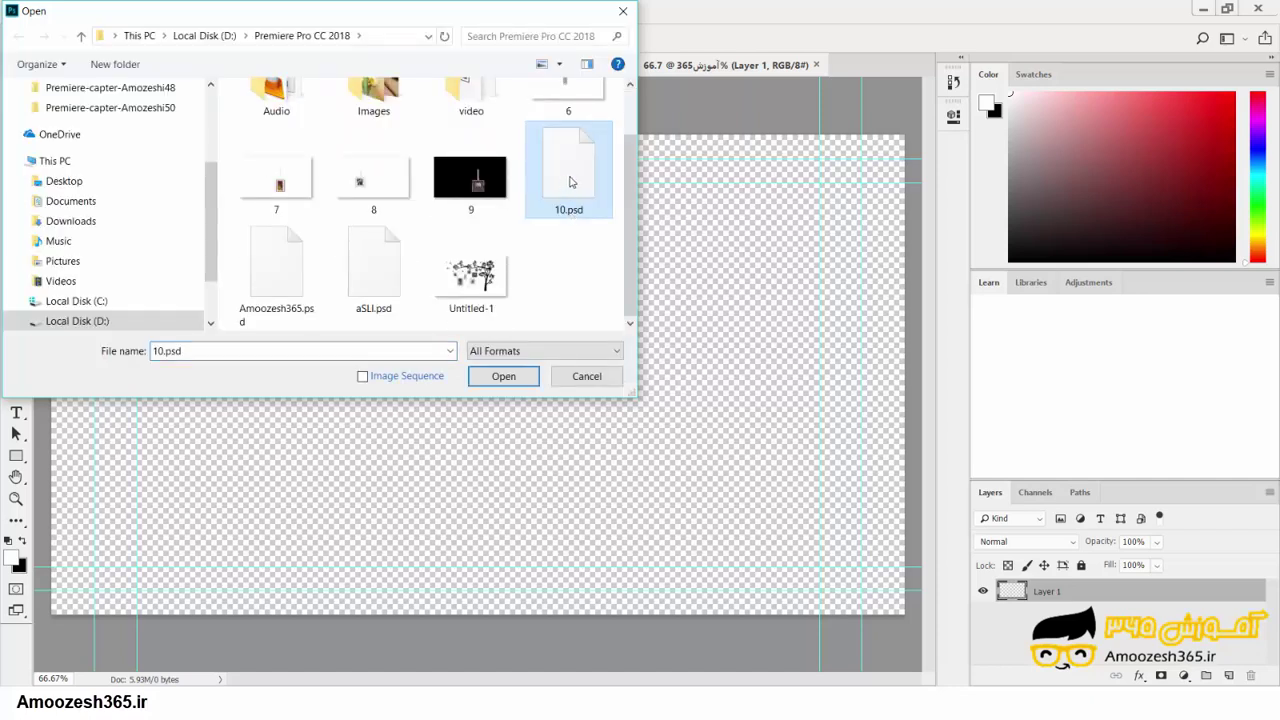
click(513, 378)
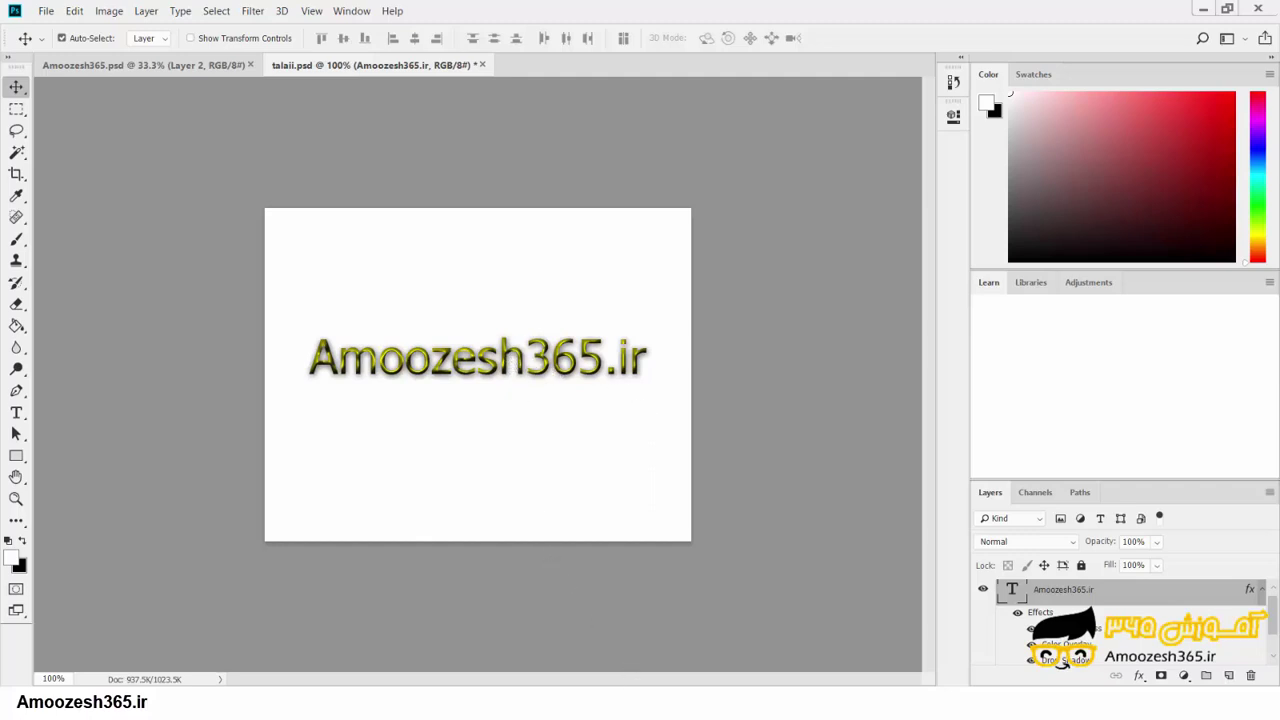
Step: Create an Untitled-1 document from the Film & Video HDTV 1080p preset with a white background
mouse_move(596, 710)
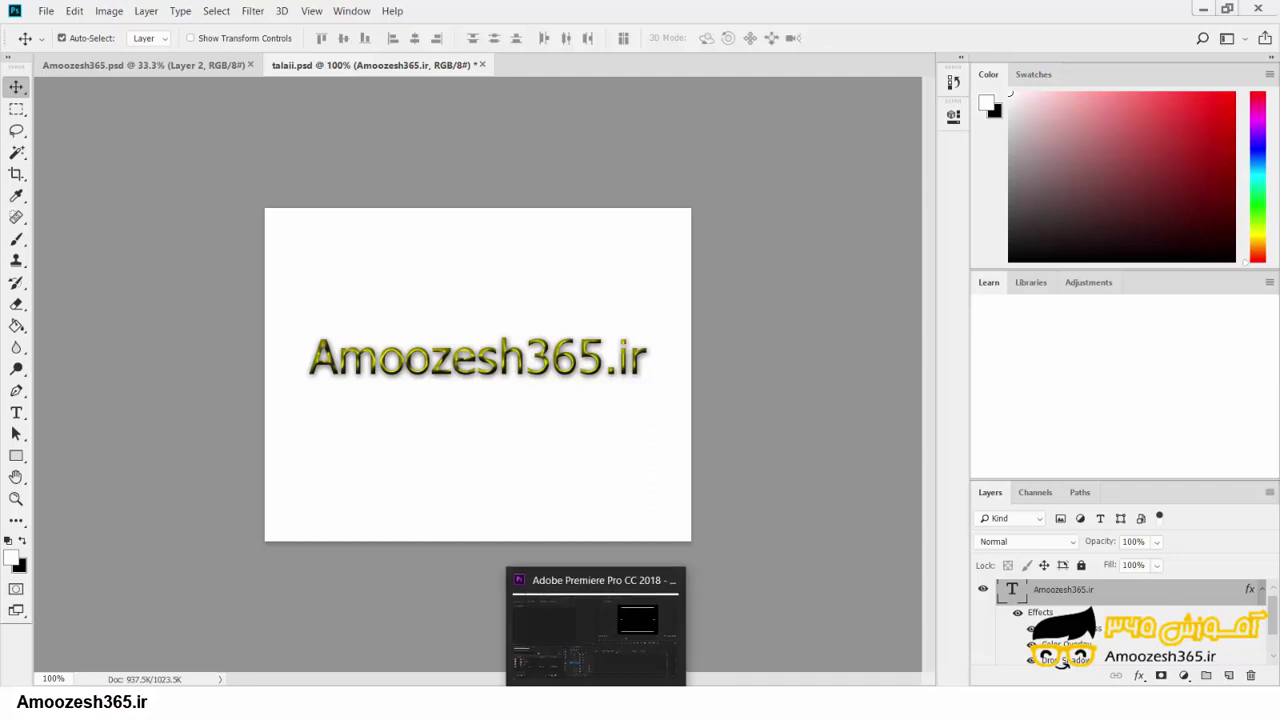
click(46, 11)
click(47, 12)
click(47, 11)
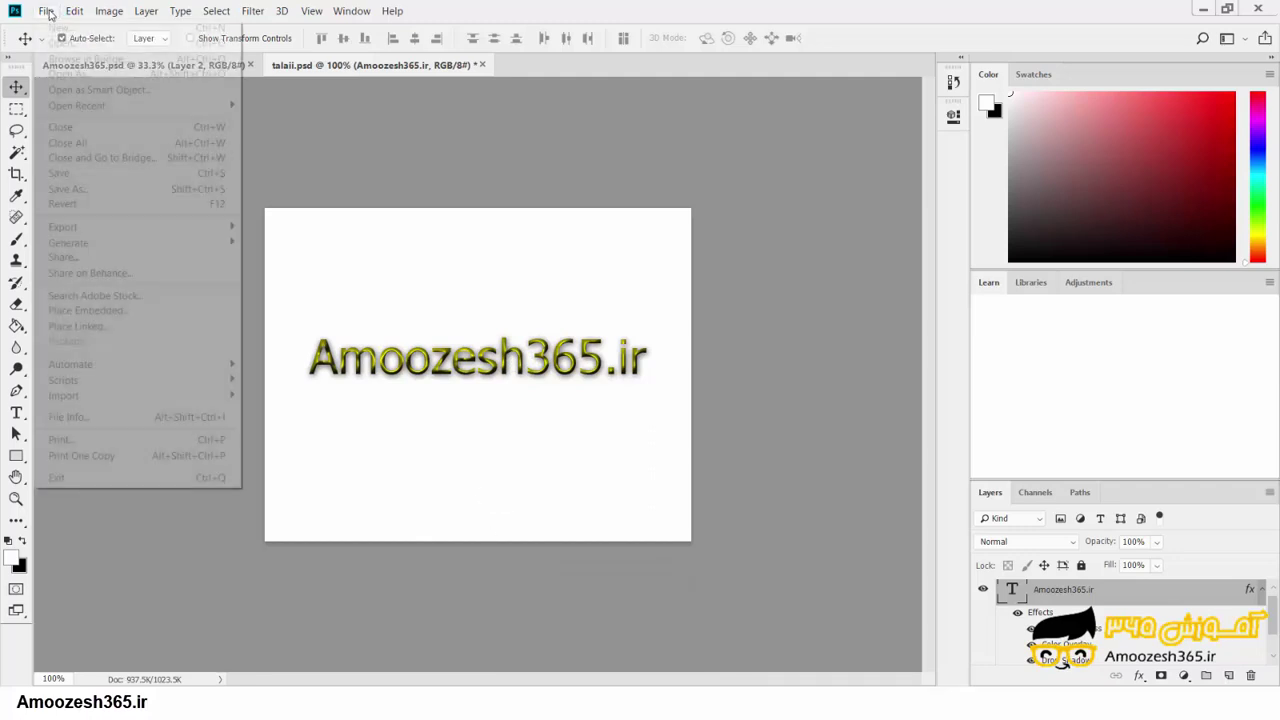
click(61, 29)
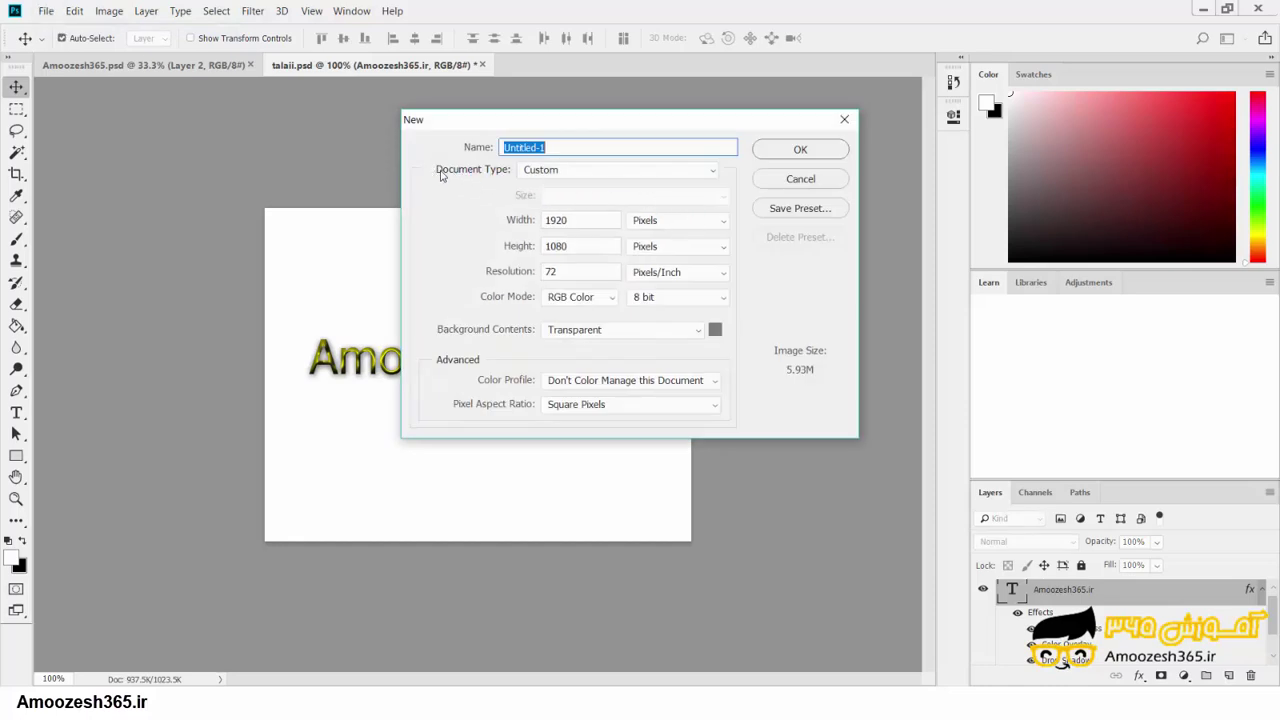
click(708, 172)
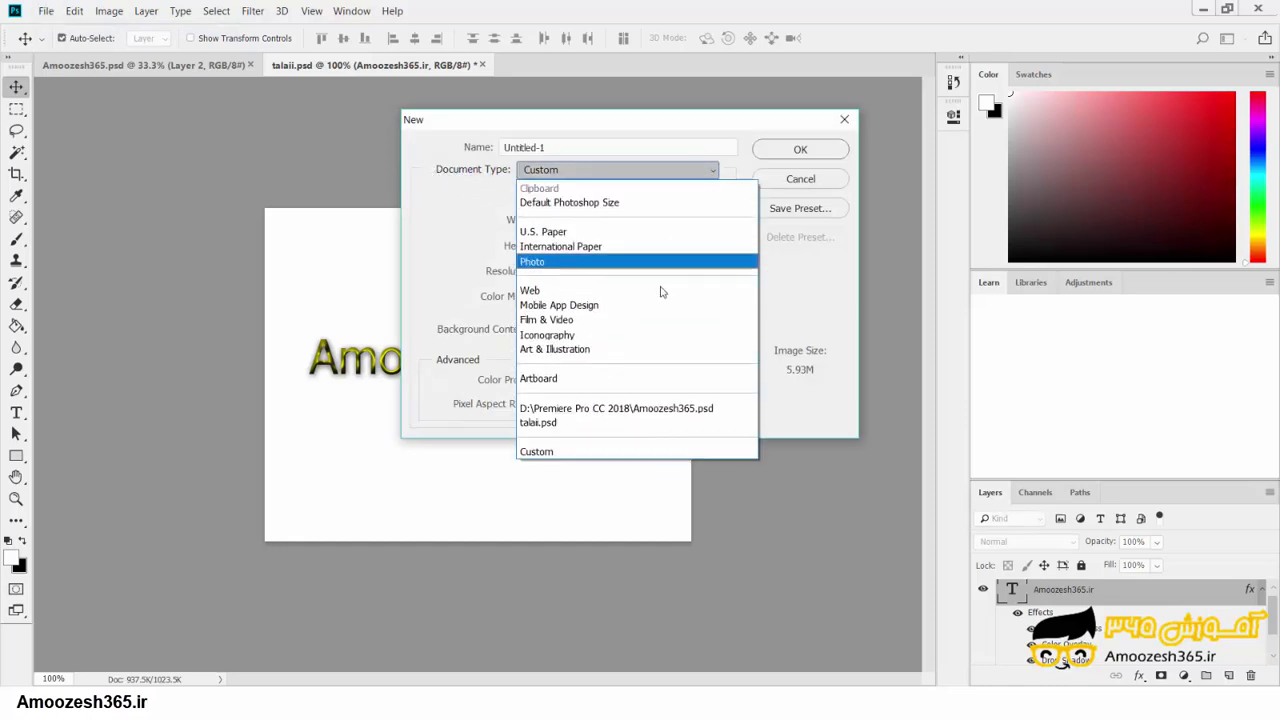
click(650, 322)
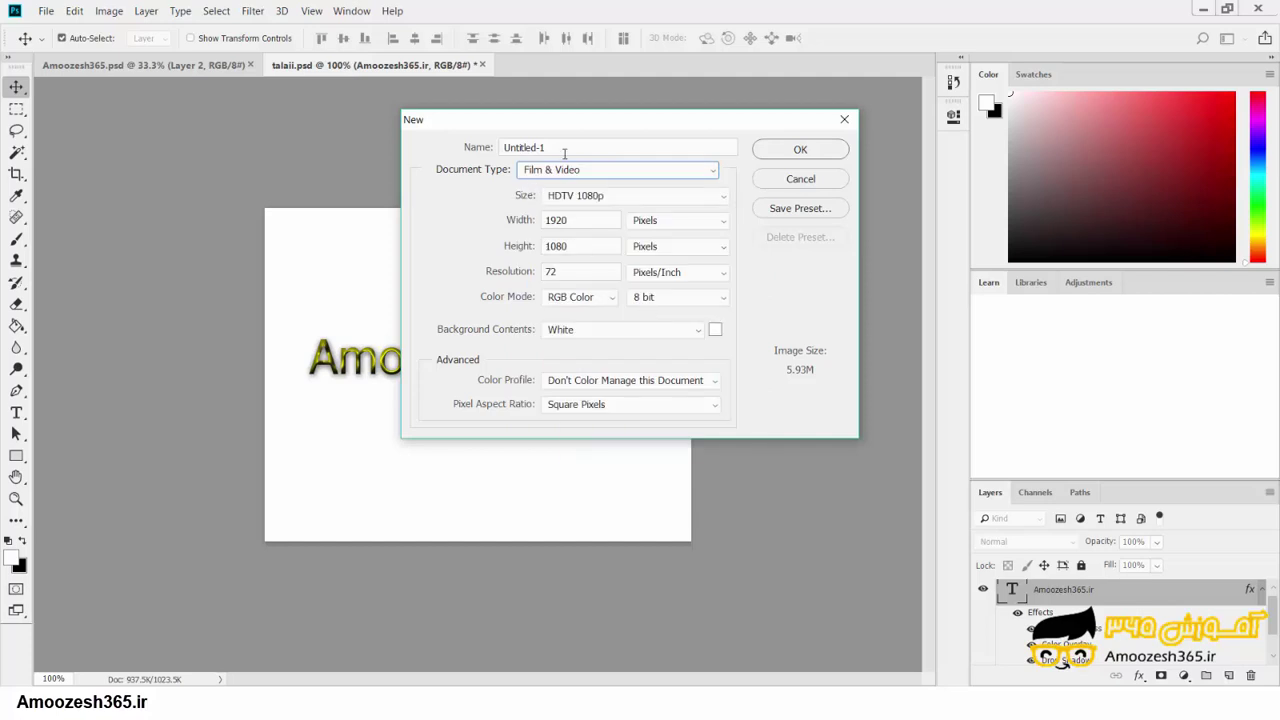
click(793, 150)
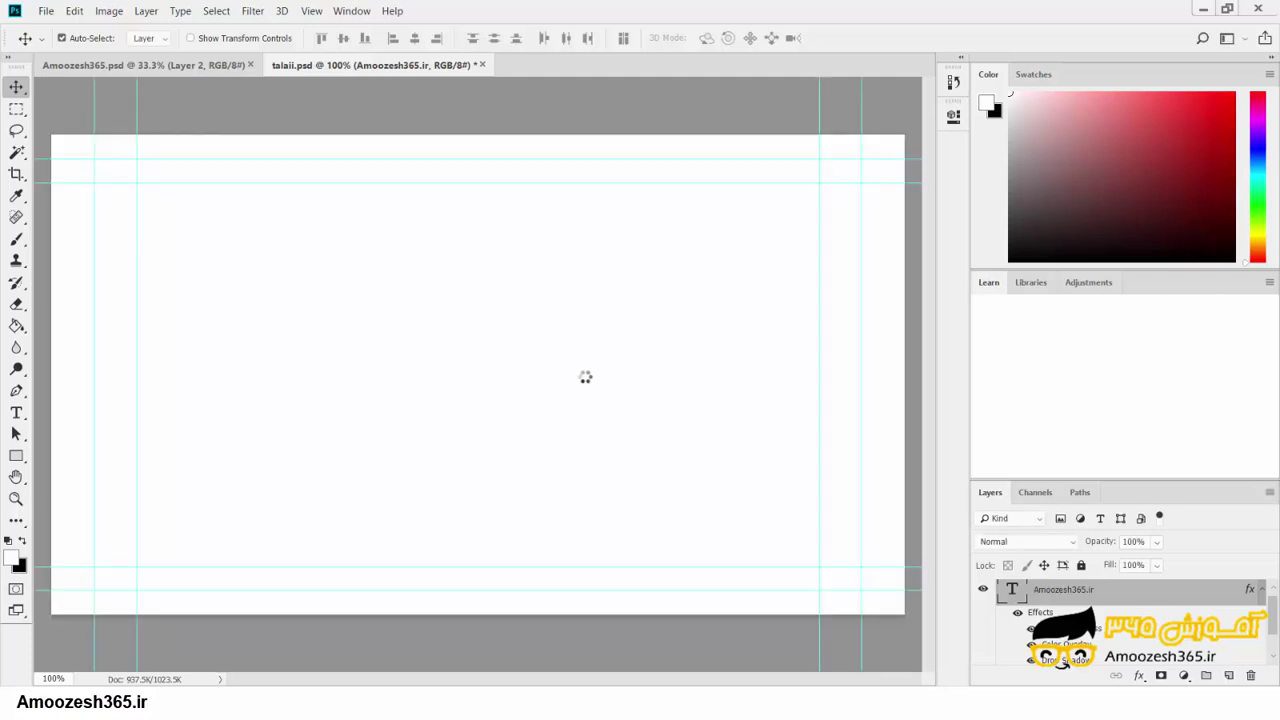
Step: Drag the golden Amoozesh365.ir text layer with its effects from talaii.psd onto the Untitled-1 canvas
click(358, 65)
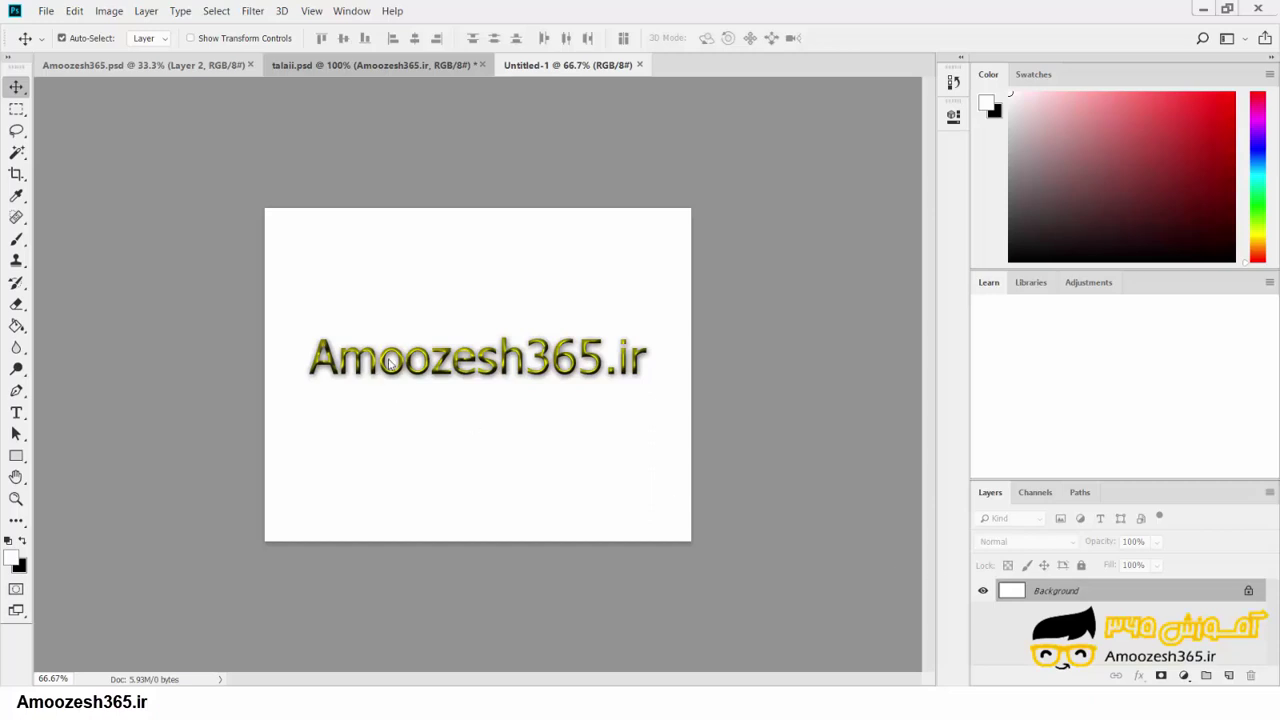
key(ctrl+shift+Tab)
drag(366, 362, 321, 367)
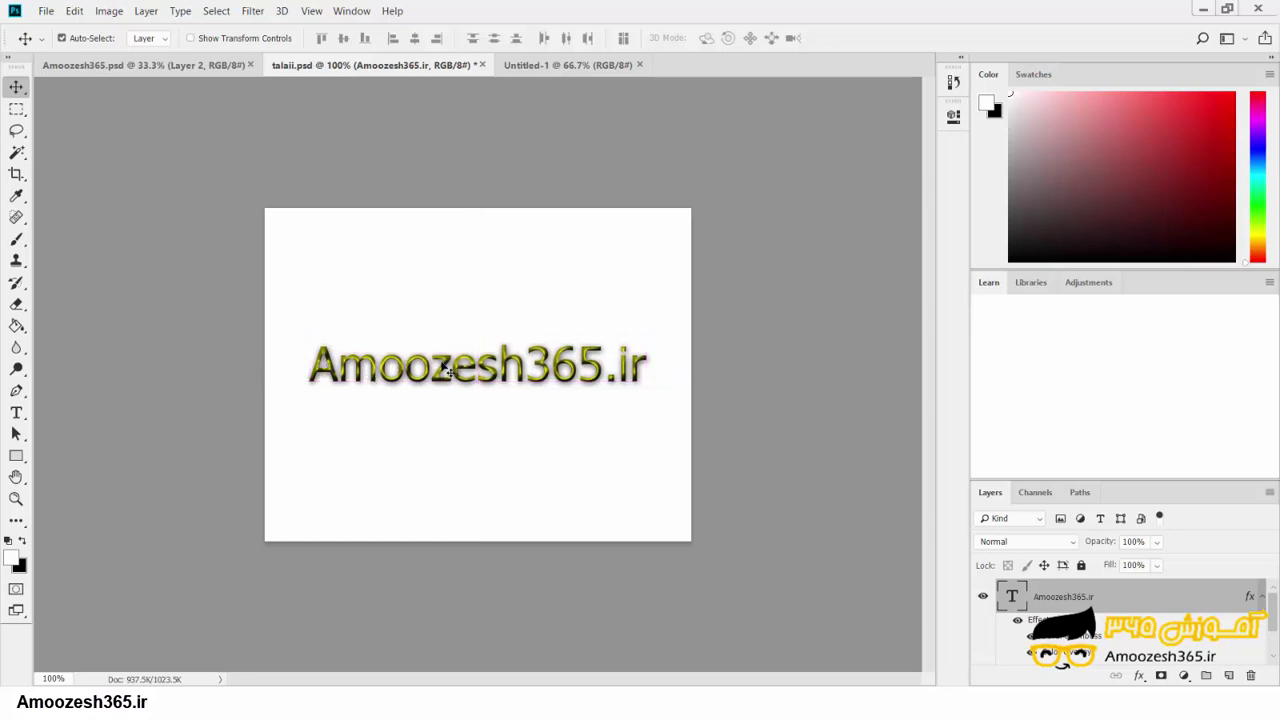
drag(448, 368, 565, 65)
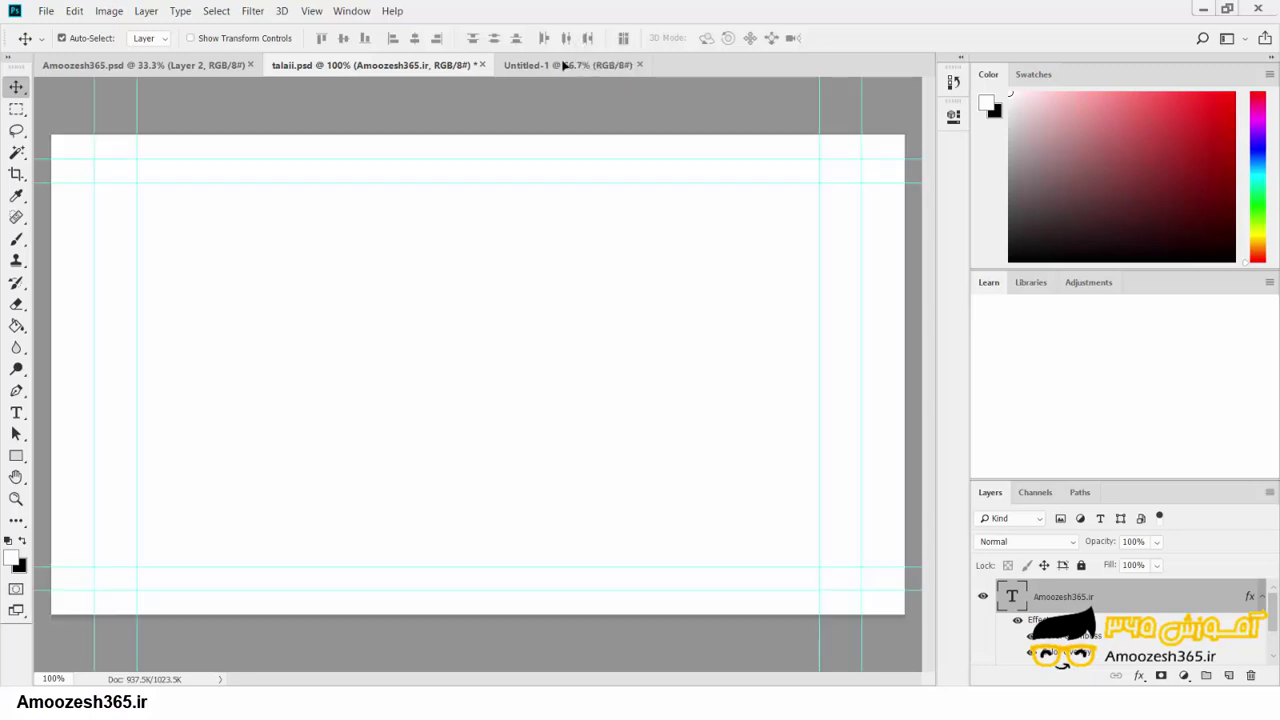
drag(565, 65, 455, 349)
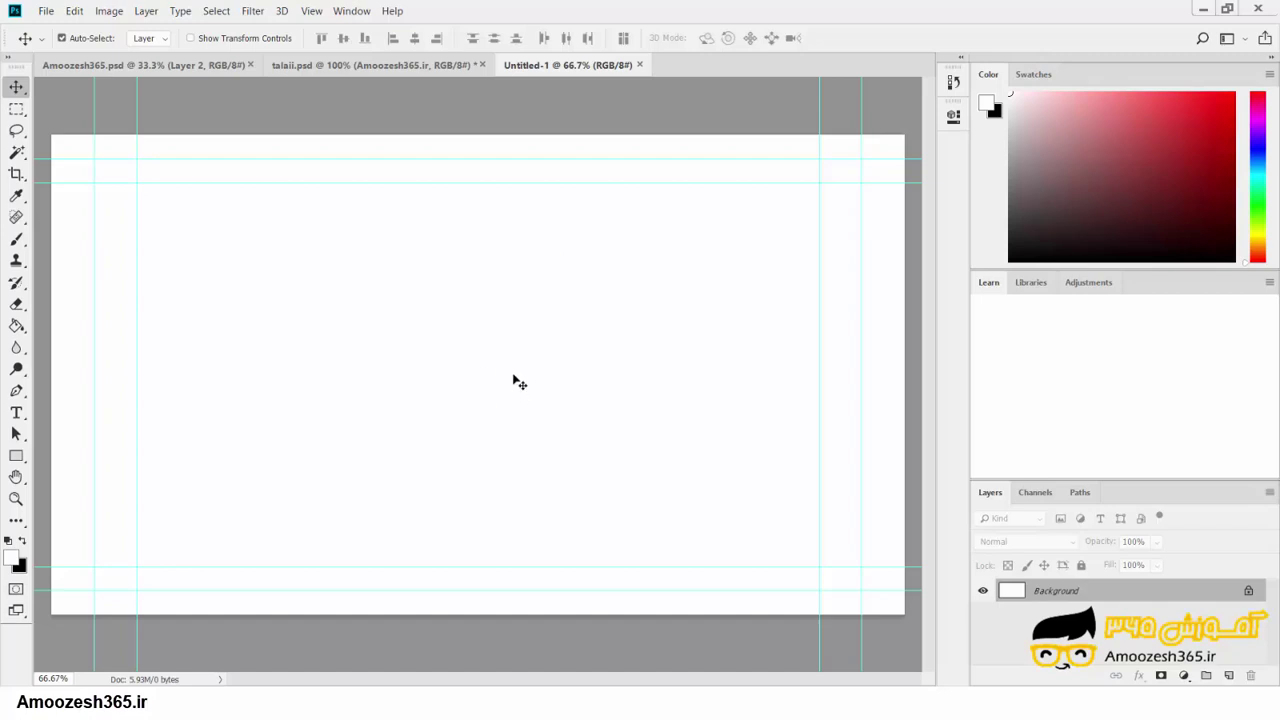
click(388, 67)
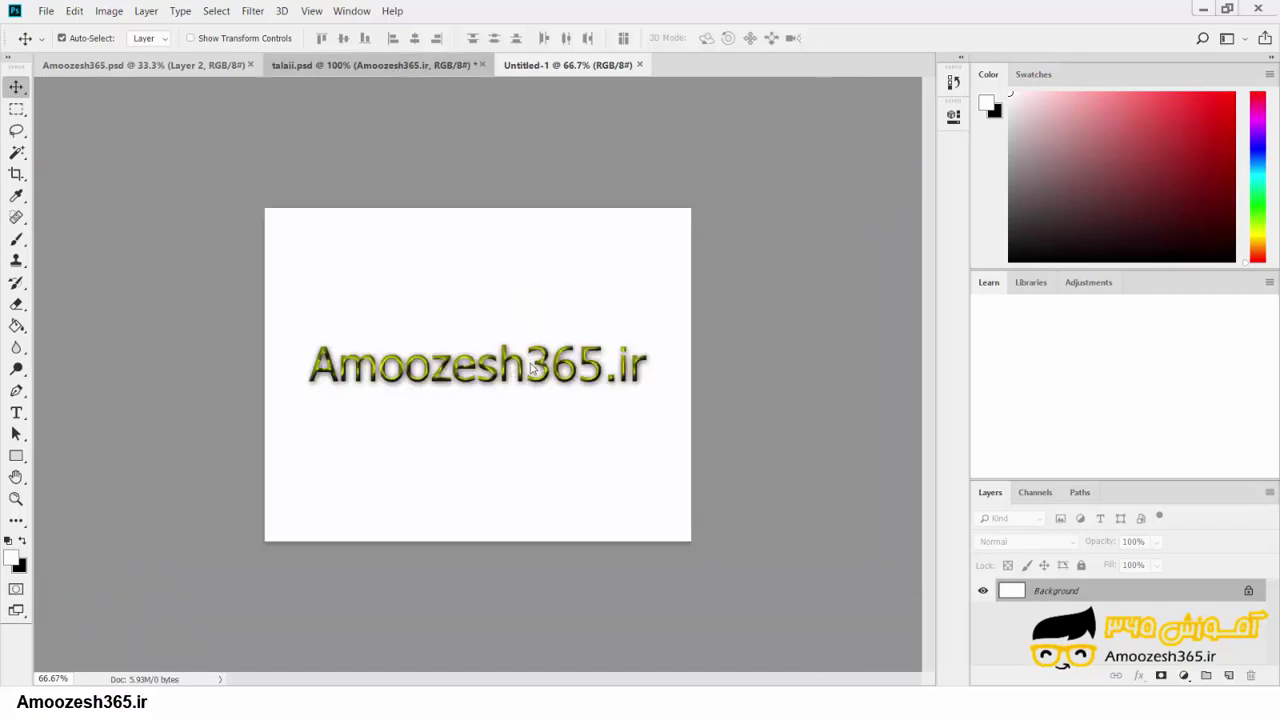
mouse_move(528, 304)
mouse_down()
mouse_move(512, 368)
mouse_move(581, 67)
mouse_up()
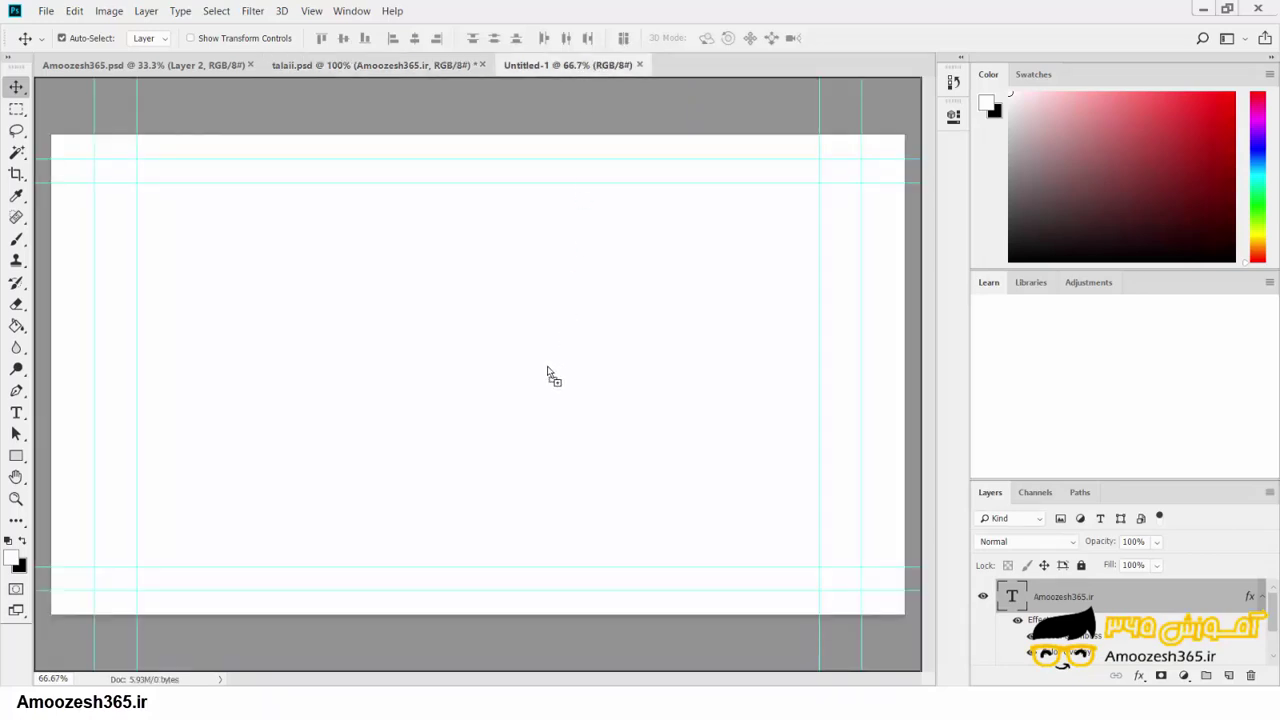
mouse_move(558, 365)
mouse_down()
mouse_move(508, 371)
mouse_move(448, 321)
mouse_move(551, 369)
mouse_up()
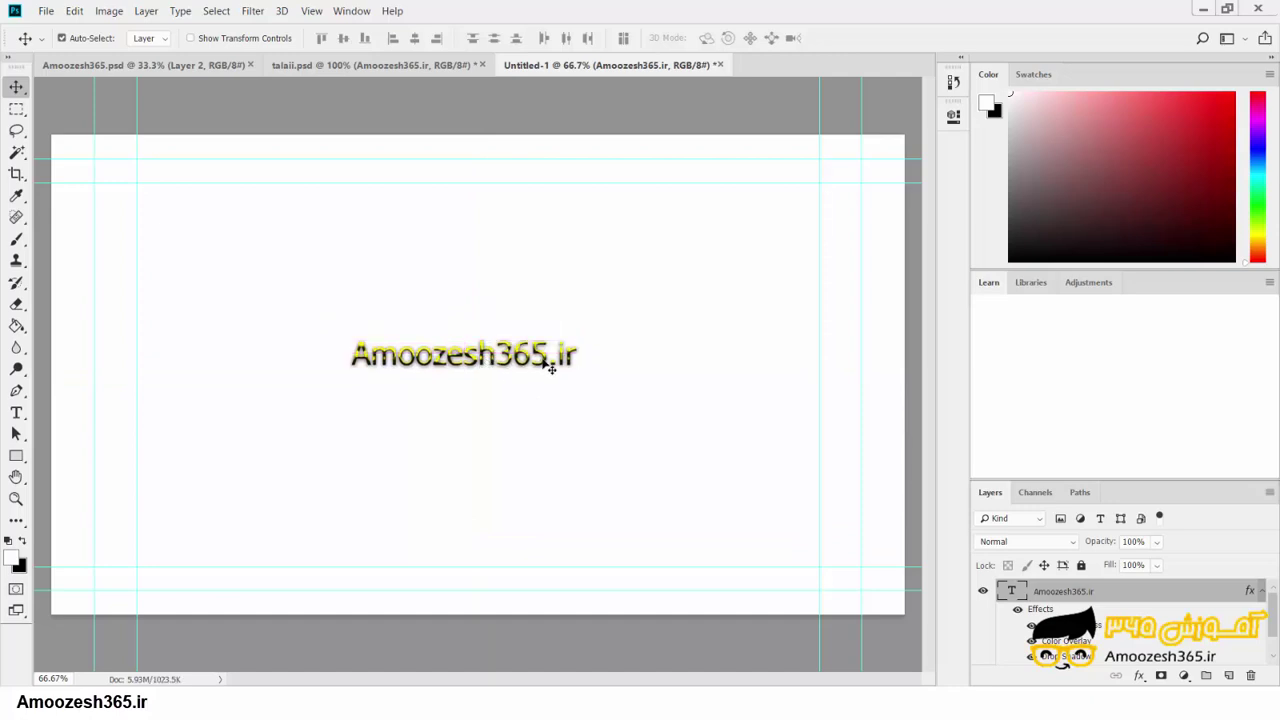
Step: Hide the white Background layer and nudge the Amoozesh365.ir text slightly up and left
click(47, 12)
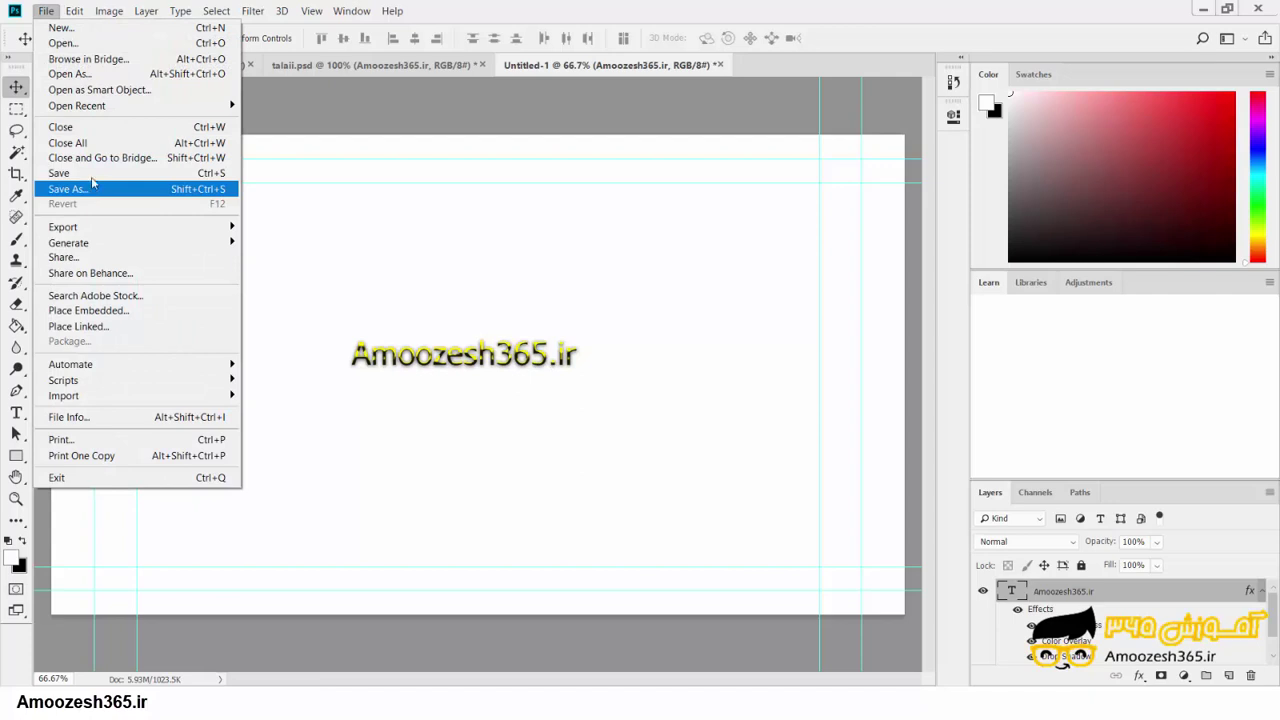
click(660, 412)
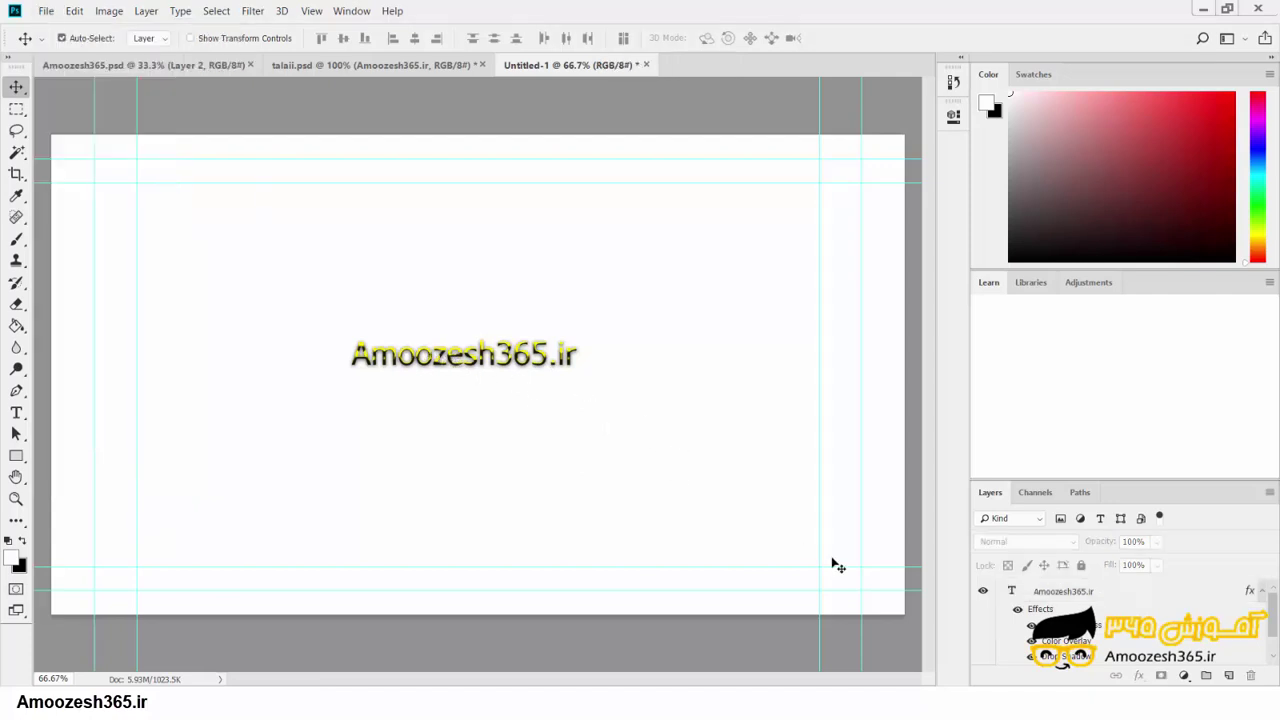
scroll(1014, 597, down, 1)
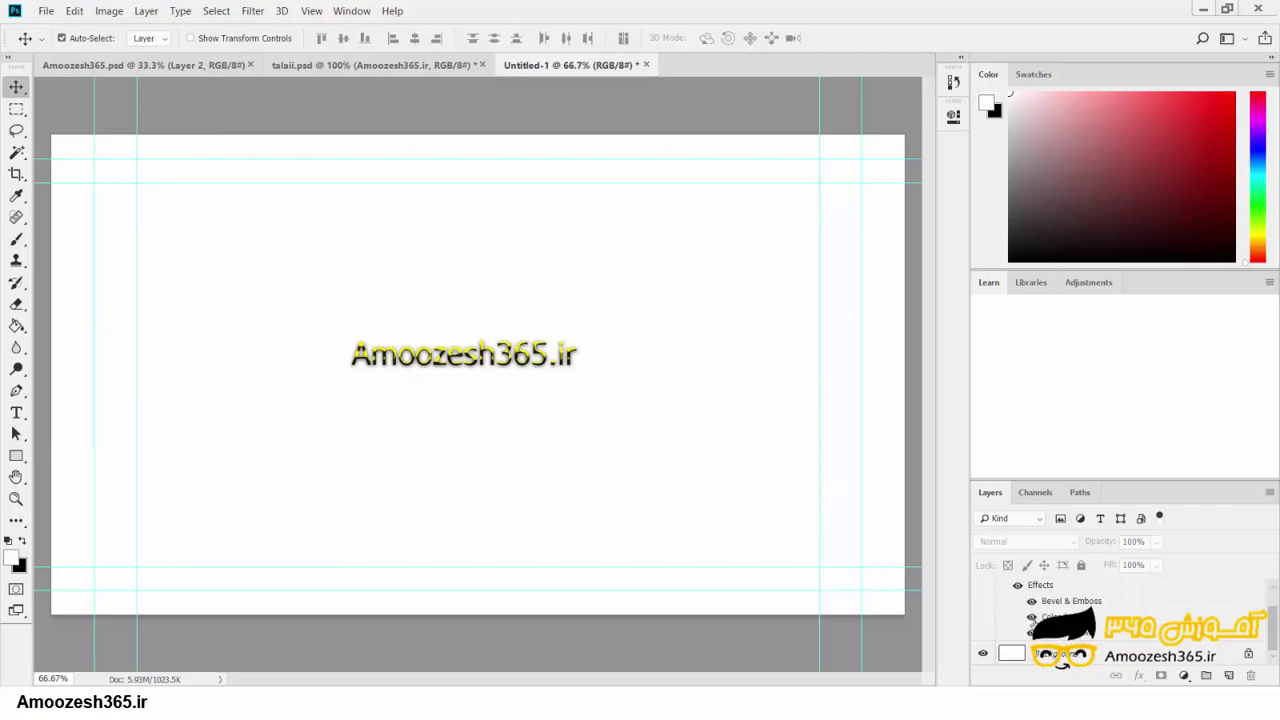
click(984, 655)
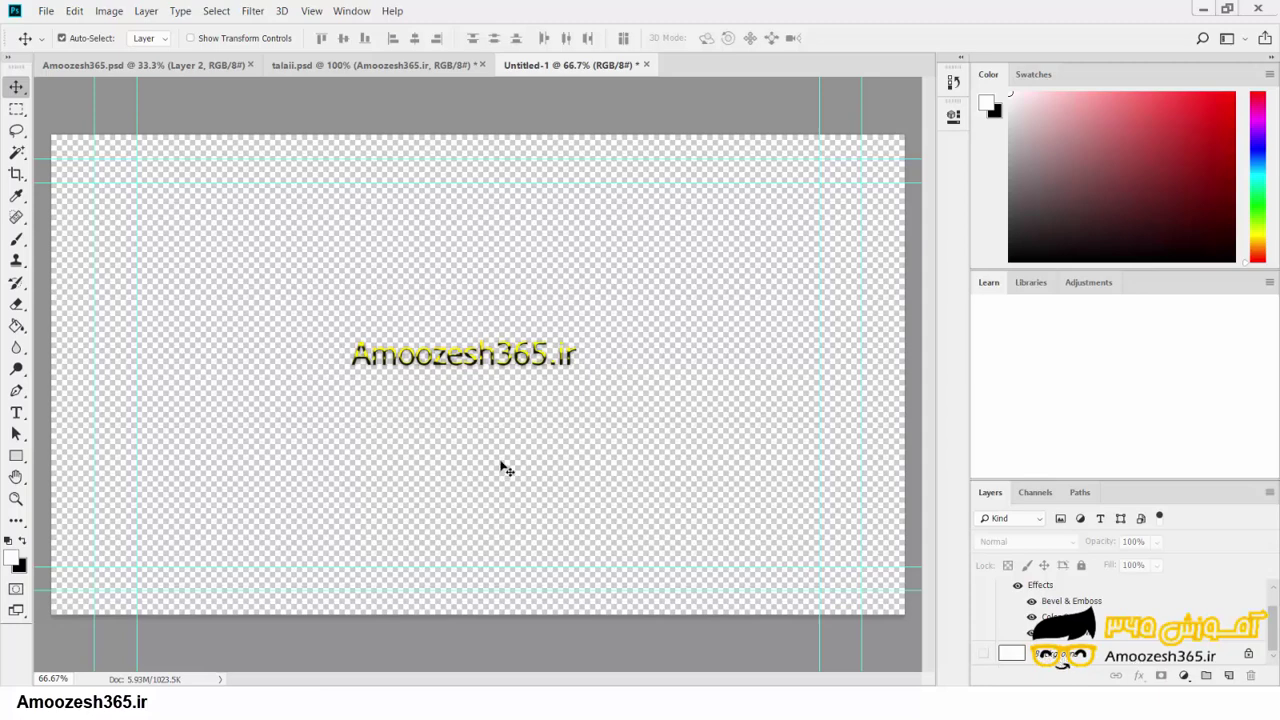
mouse_move(500, 352)
mouse_down()
mouse_move(488, 328)
mouse_move(515, 349)
mouse_move(465, 347)
mouse_up()
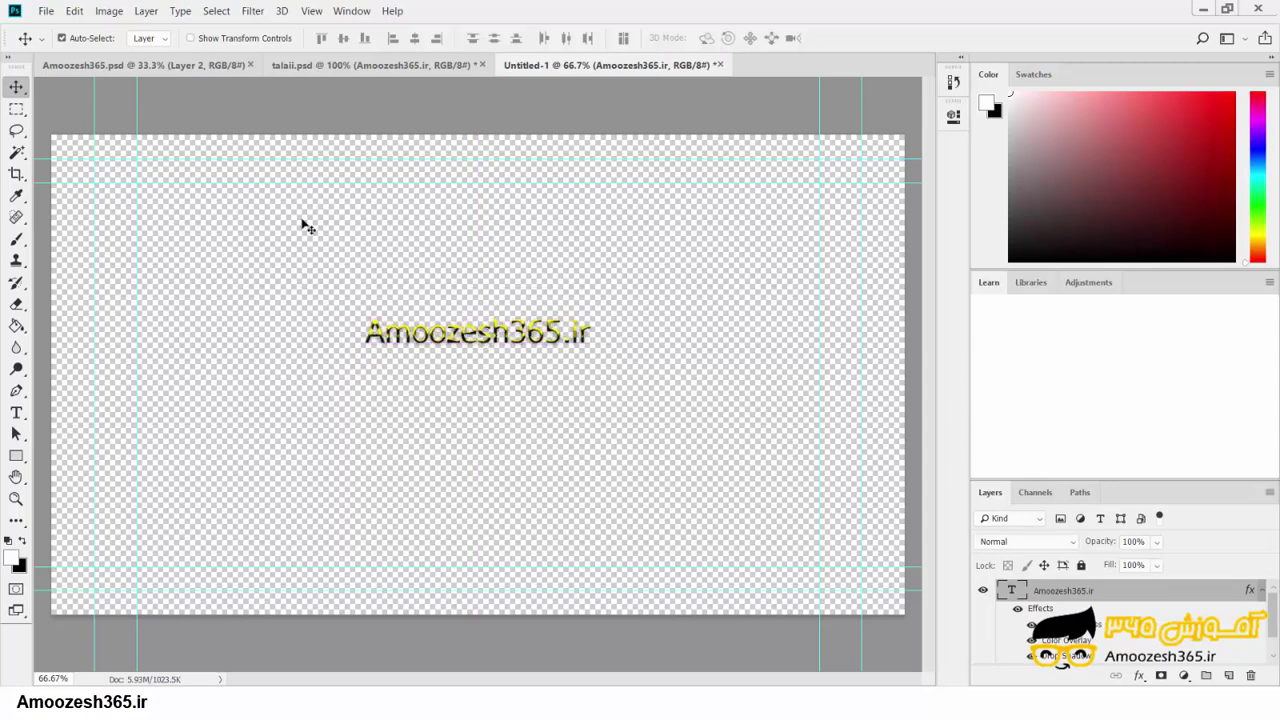
Step: Save the document as a PSD, accepting the Photoshop Format Options
click(47, 12)
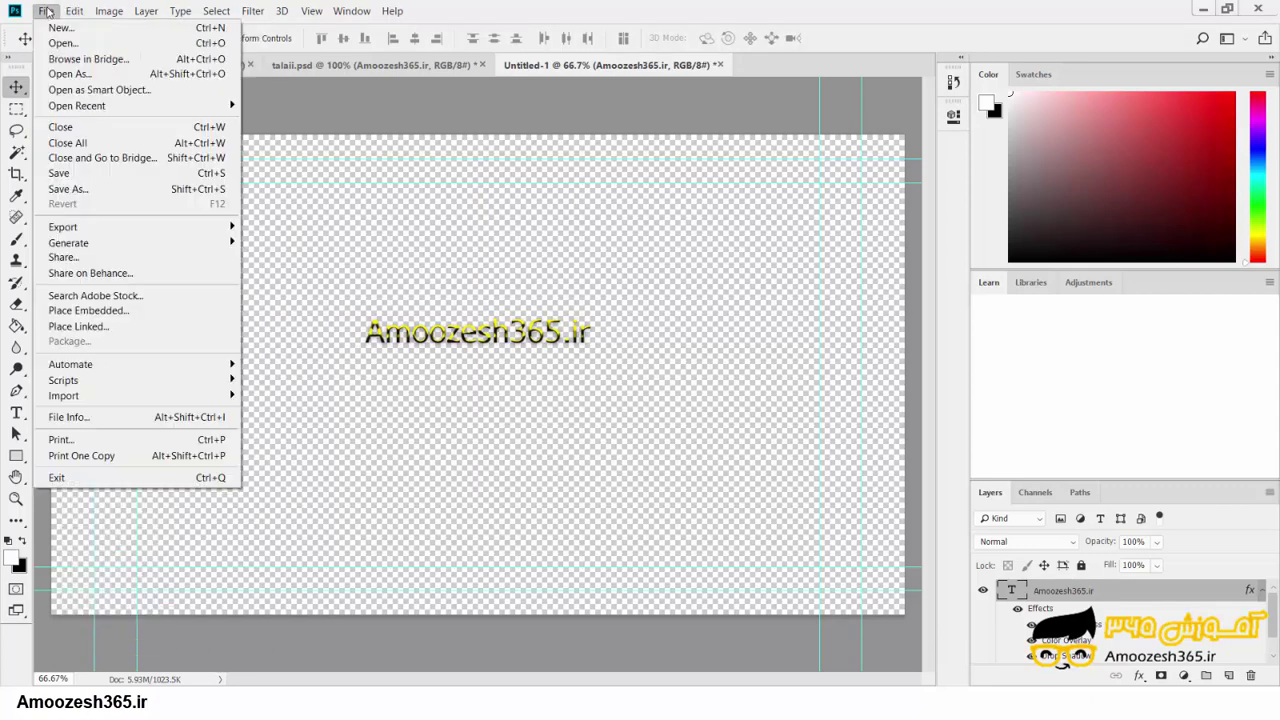
click(80, 188)
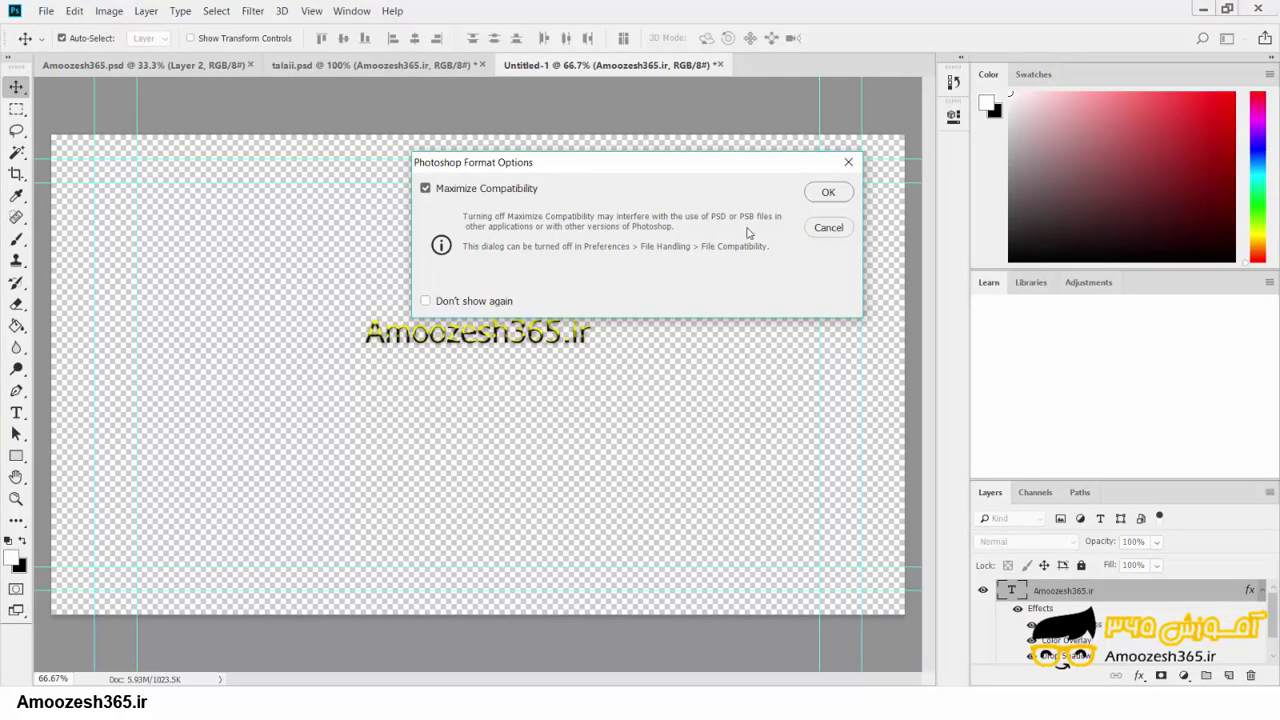
click(846, 199)
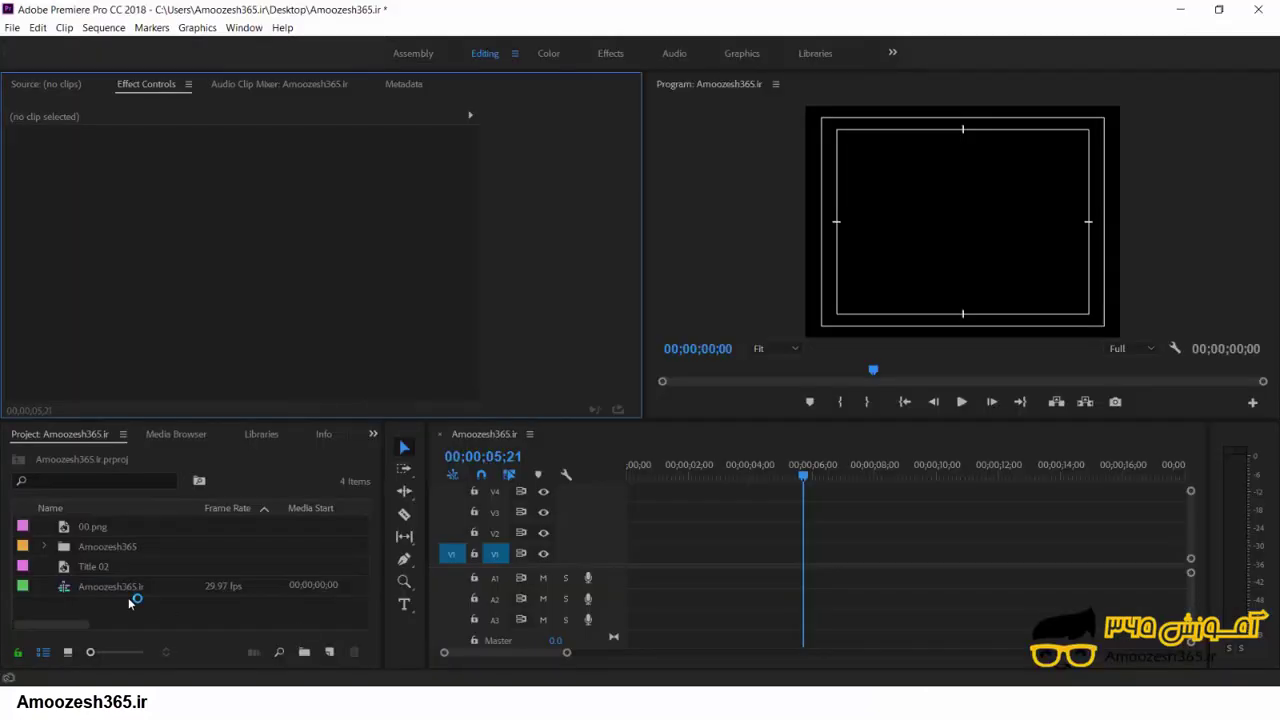
click(137, 603)
Step: Delete Title 02, the Amoozesh365 folder and 00.png from the Premiere Pro project
click(66, 568)
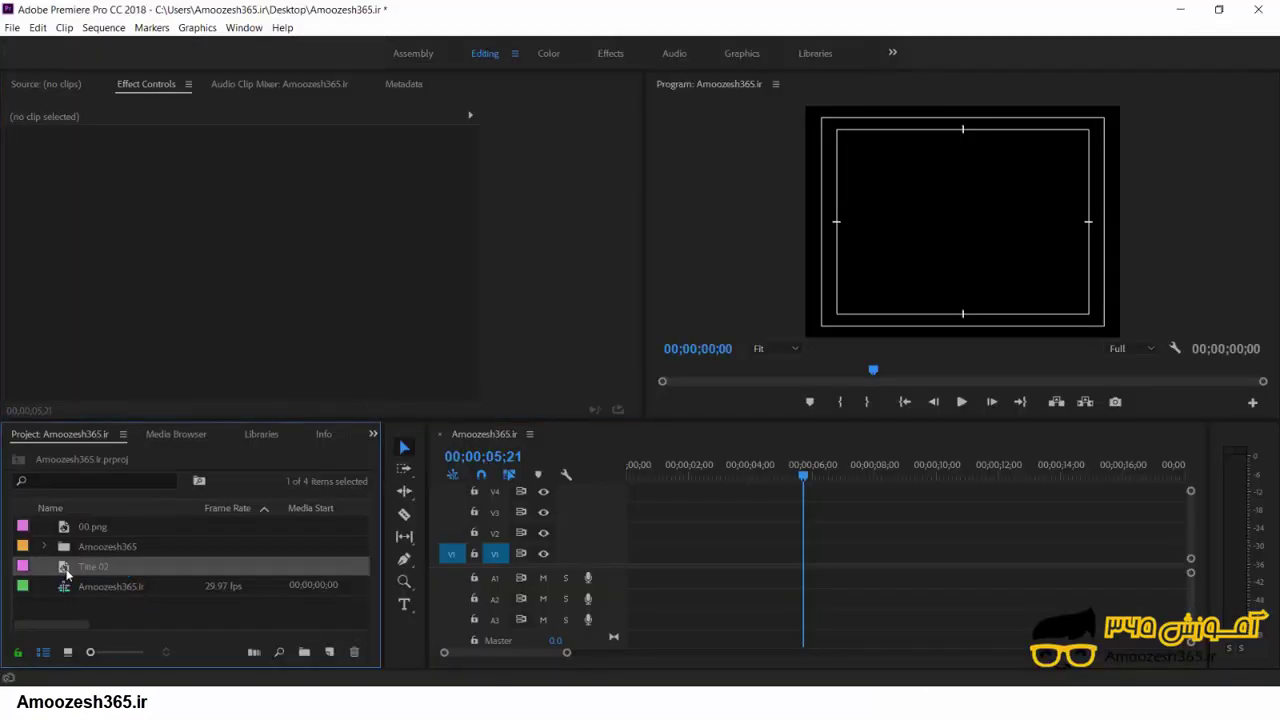
key(Delete)
click(78, 548)
key(Delete)
click(82, 527)
key(Delete)
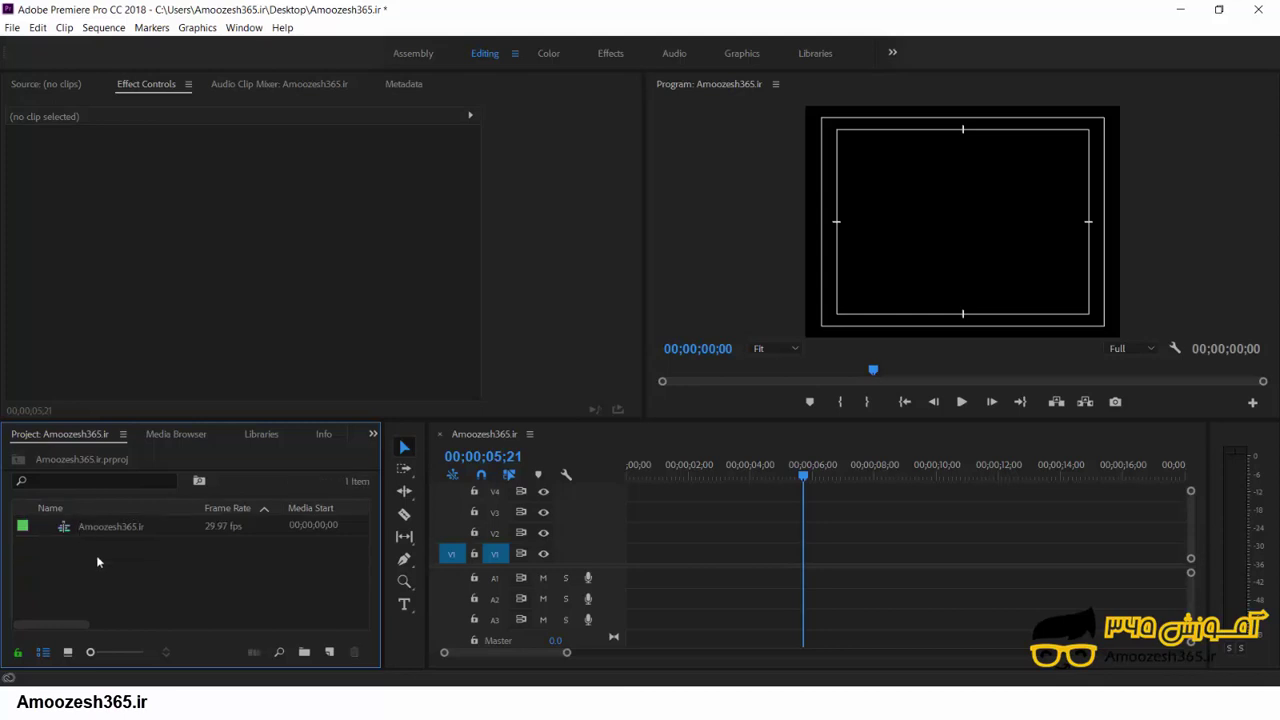
Step: Import D:\Untitled-1.psd into the project as a layered Sequence
double_click(137, 565)
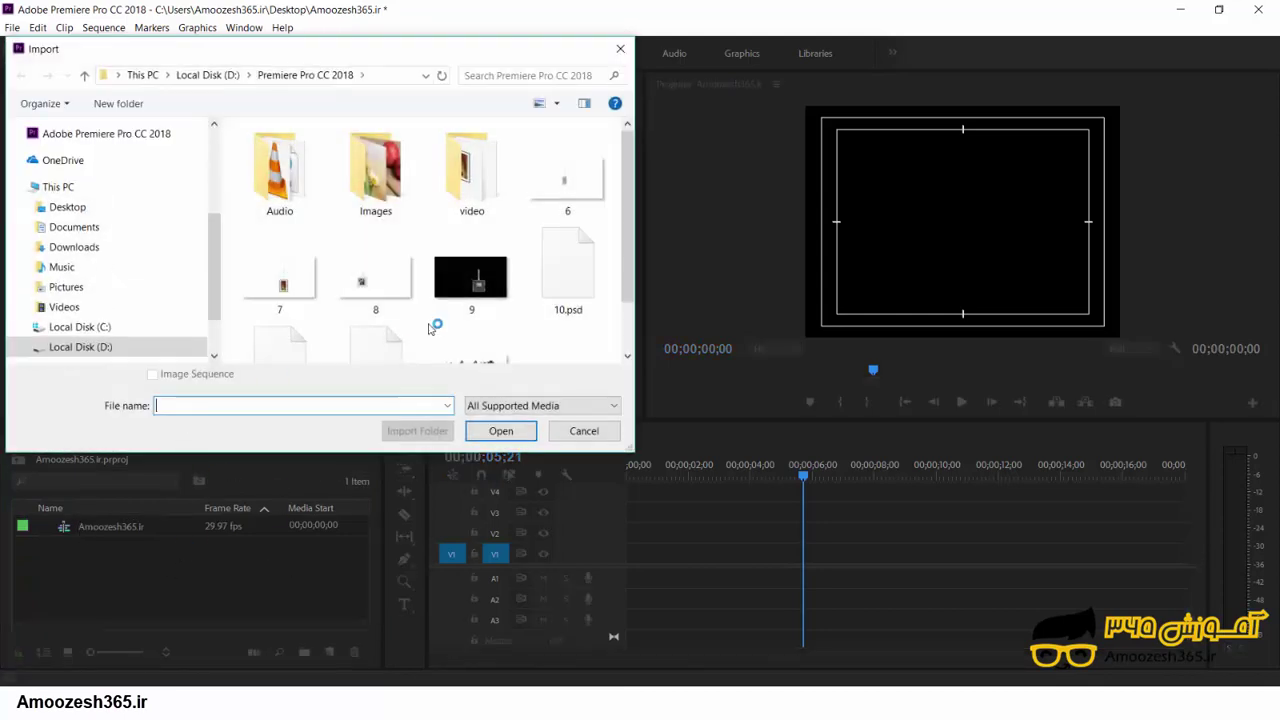
click(207, 75)
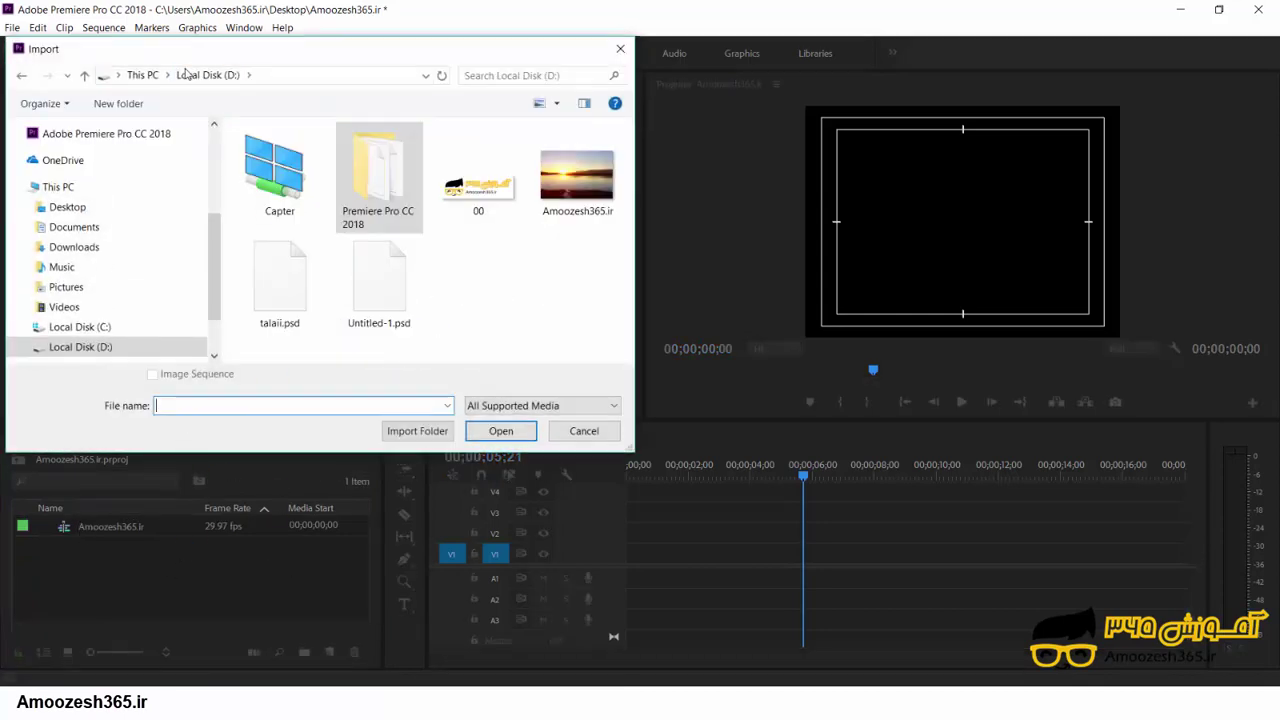
double_click(370, 290)
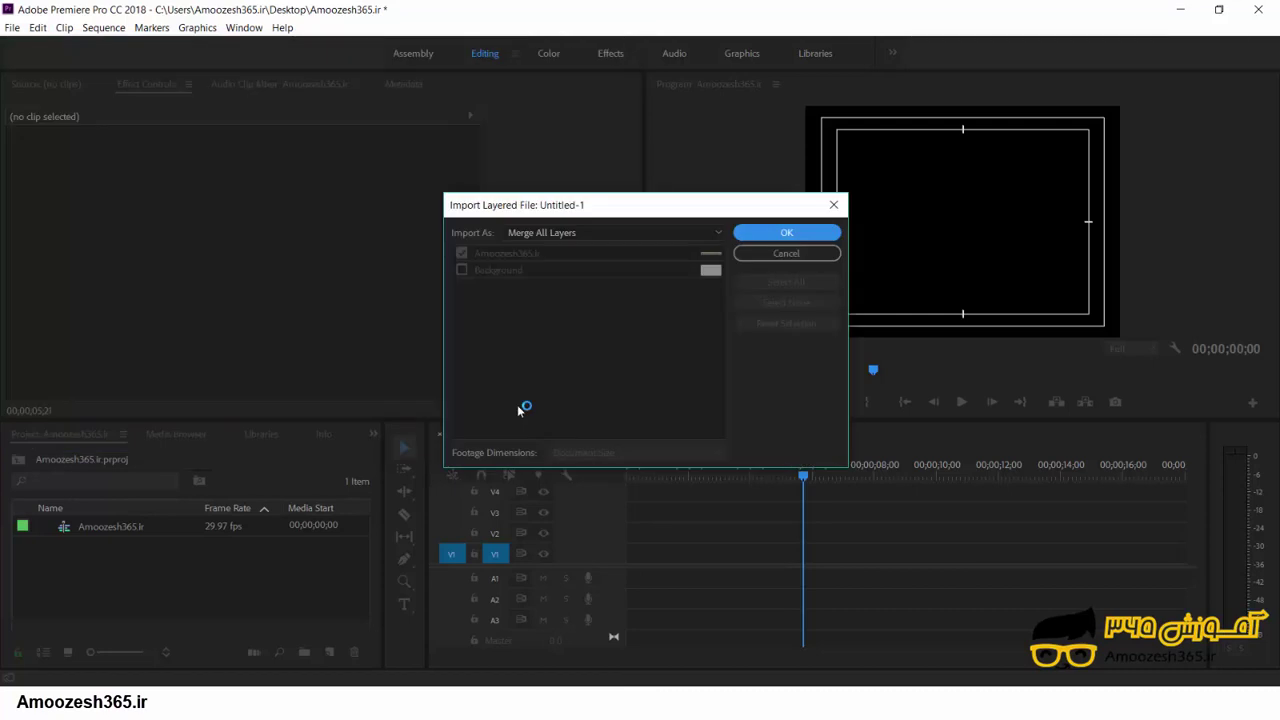
click(534, 234)
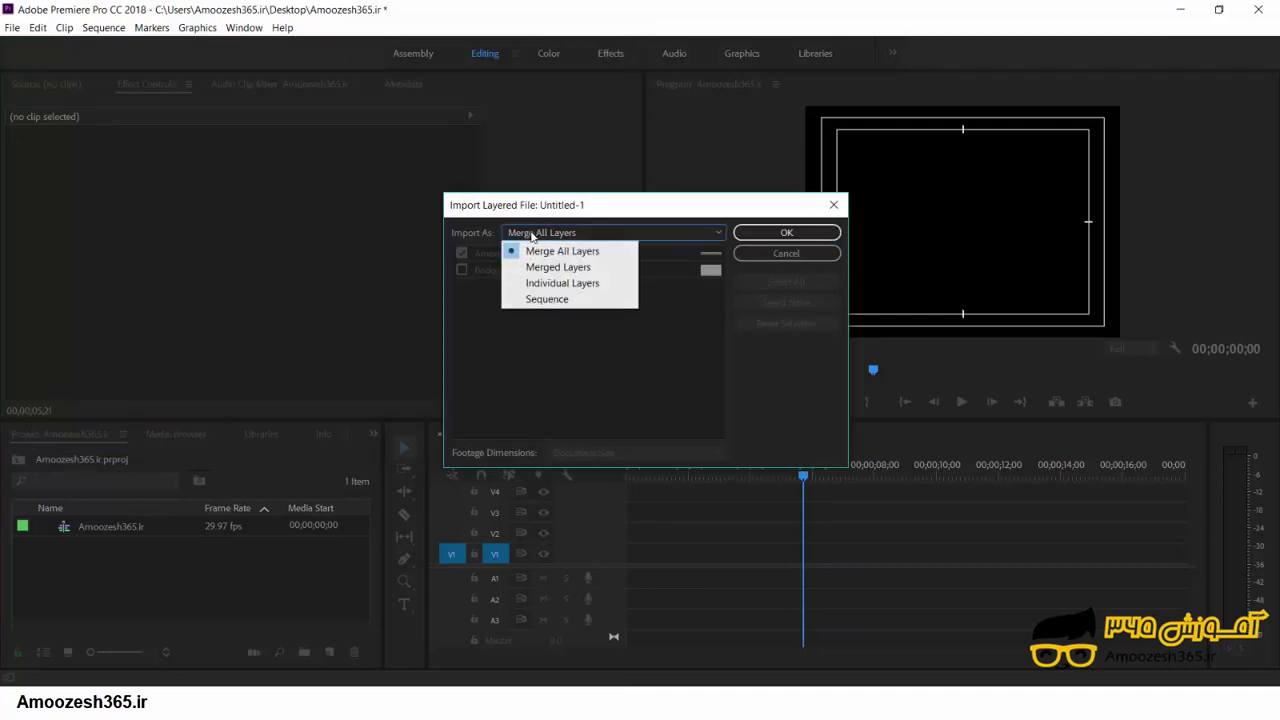
click(551, 303)
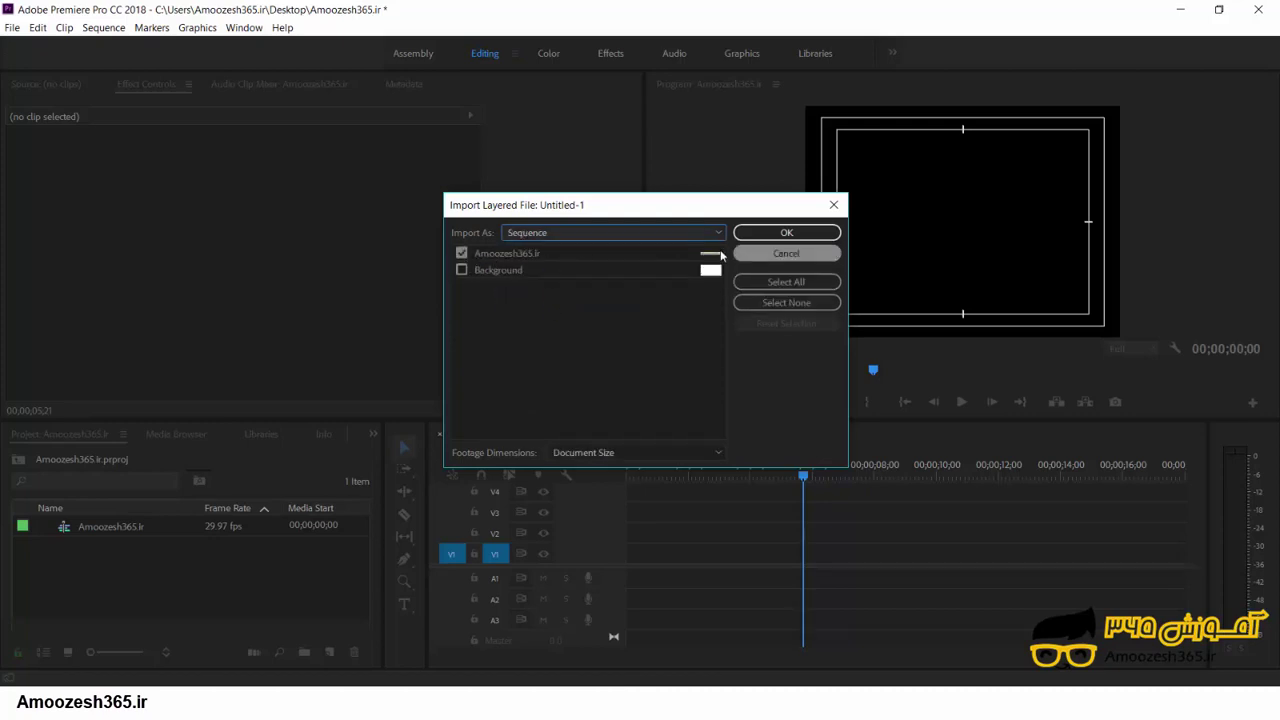
click(786, 233)
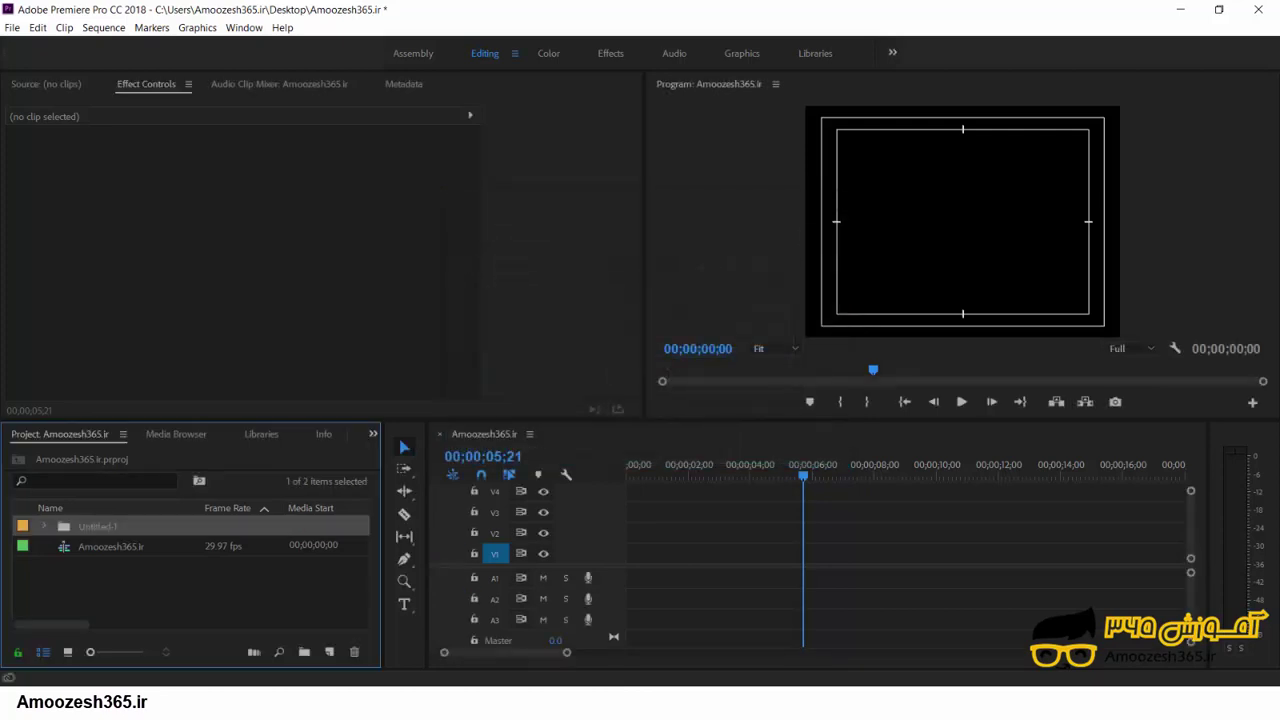
Step: Place the Untitled-1.psd text clip from the Untitled-1 bin onto track V2
double_click(68, 527)
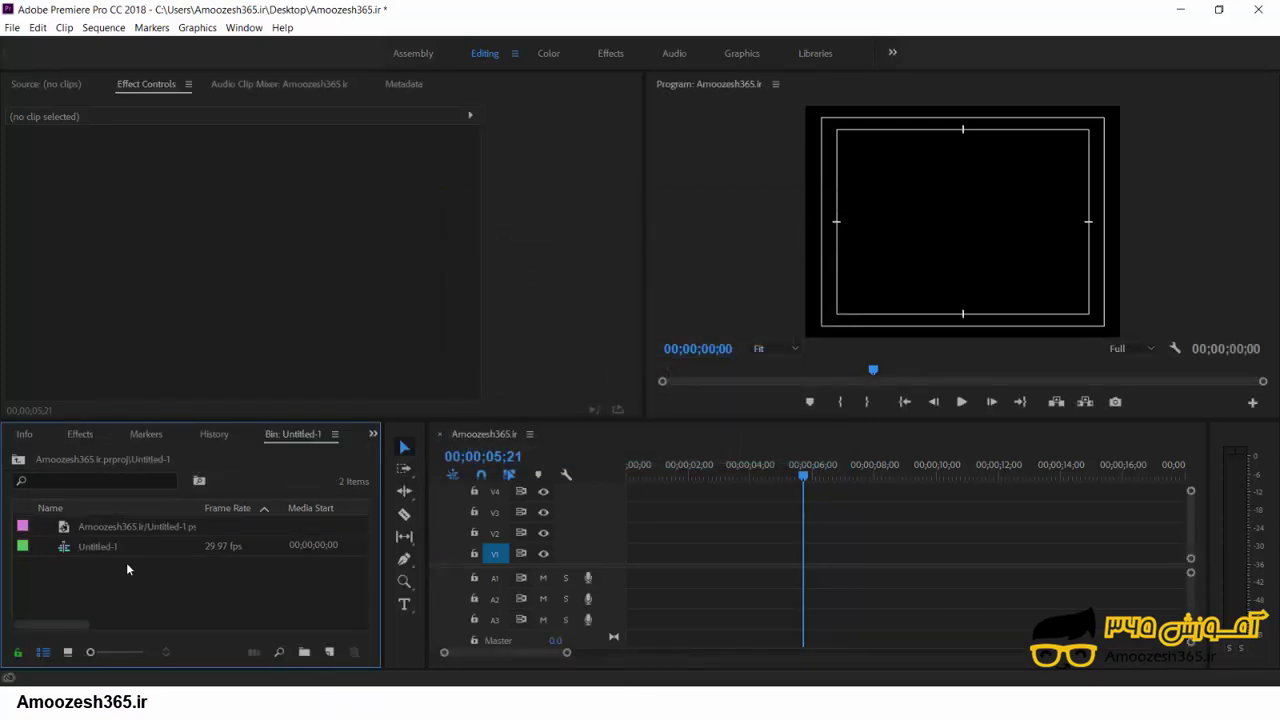
click(119, 529)
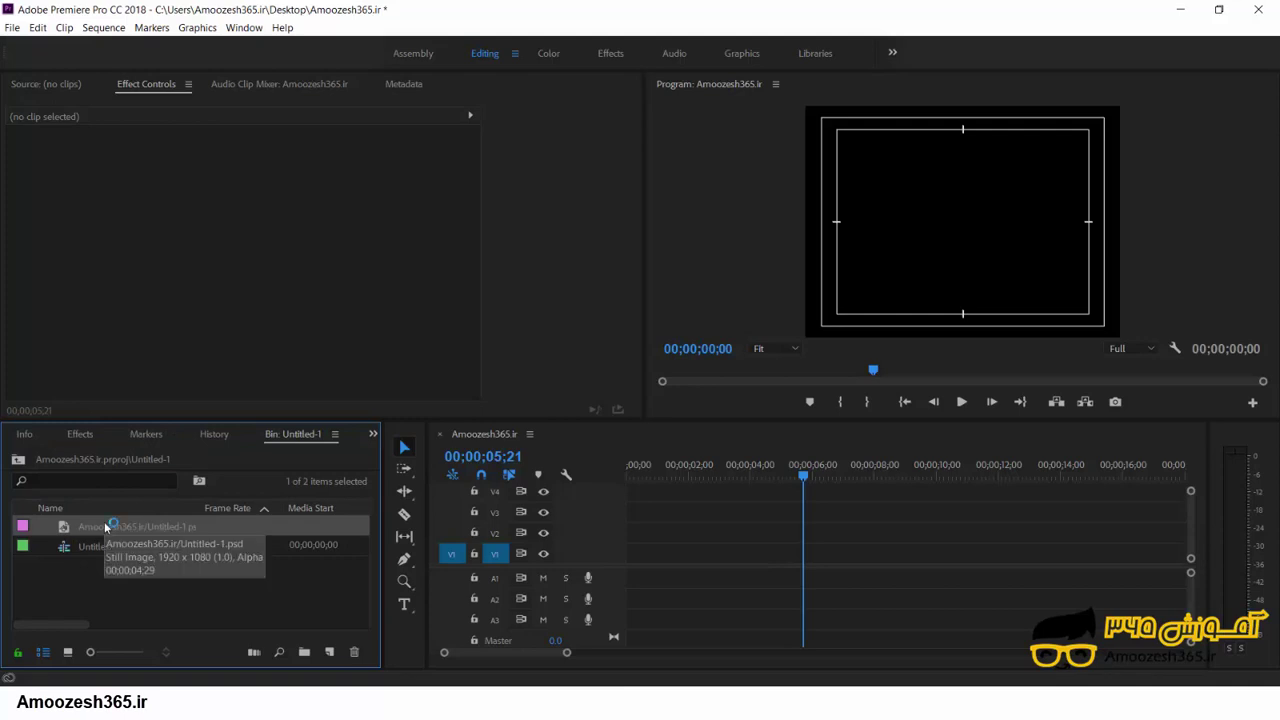
drag(105, 527, 634, 535)
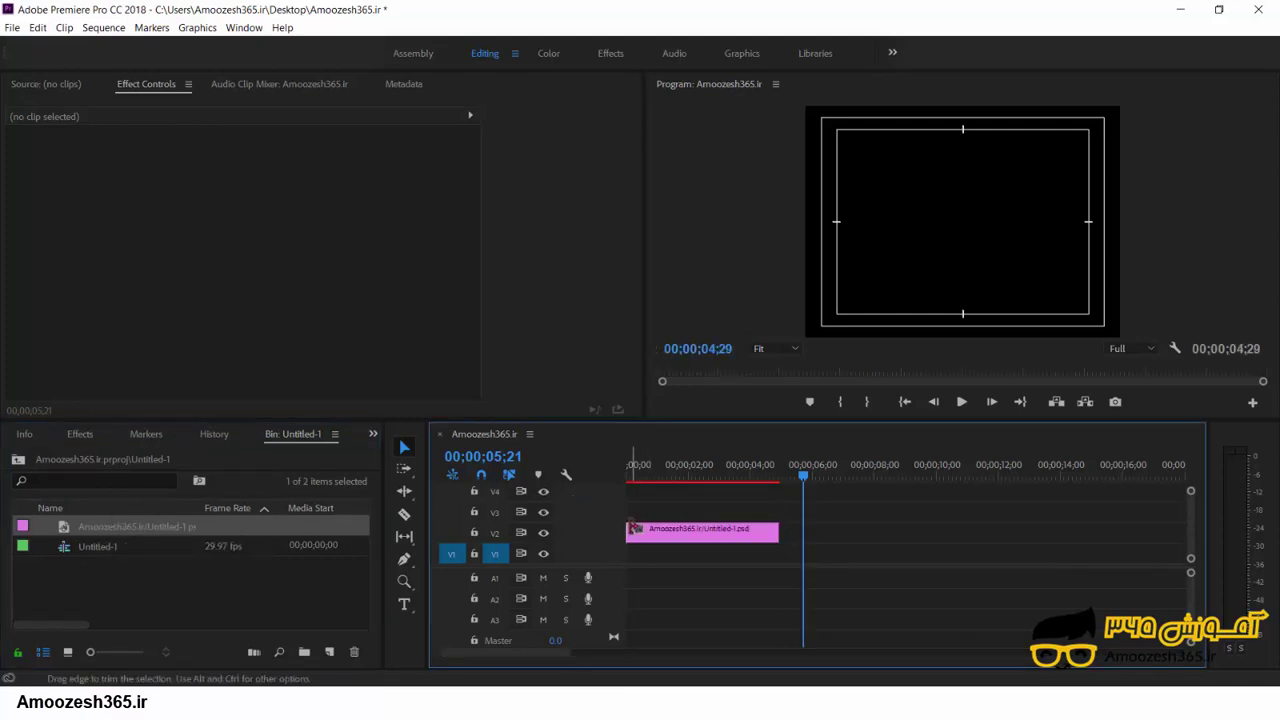
double_click(705, 532)
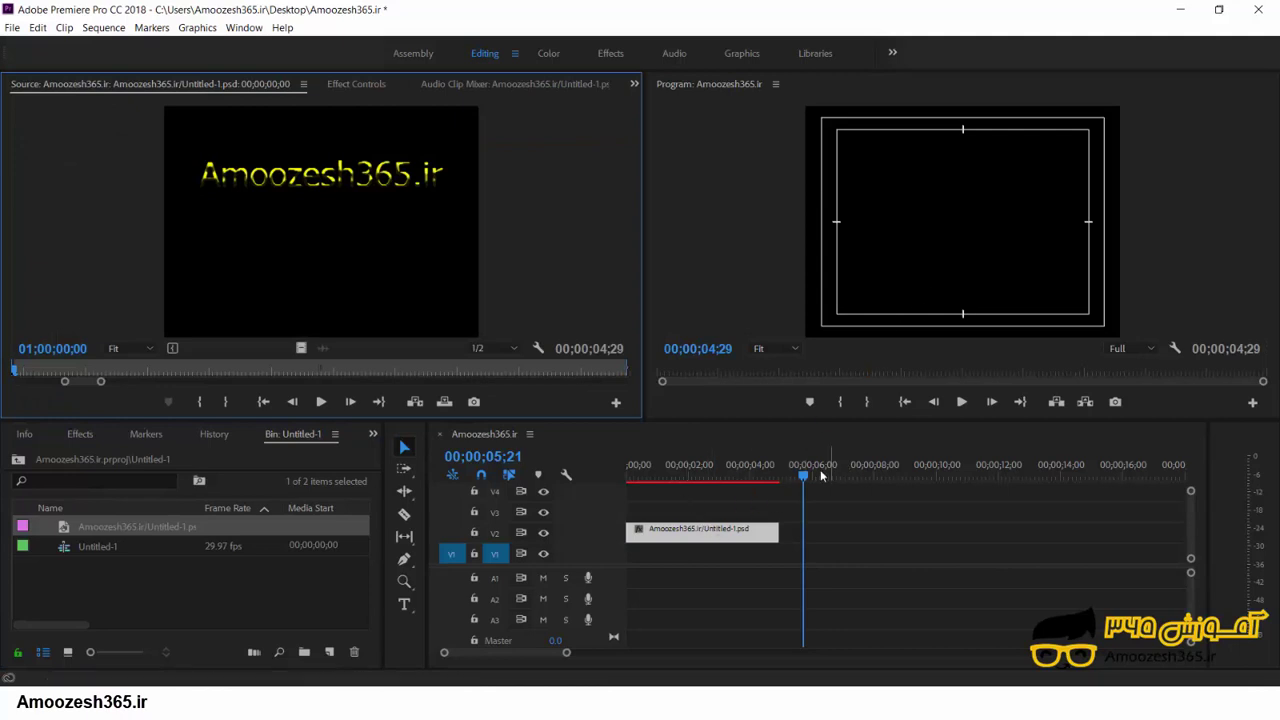
Step: Return the playhead to 1;04 and drag the title down toward the frame centre
drag(821, 476, 661, 476)
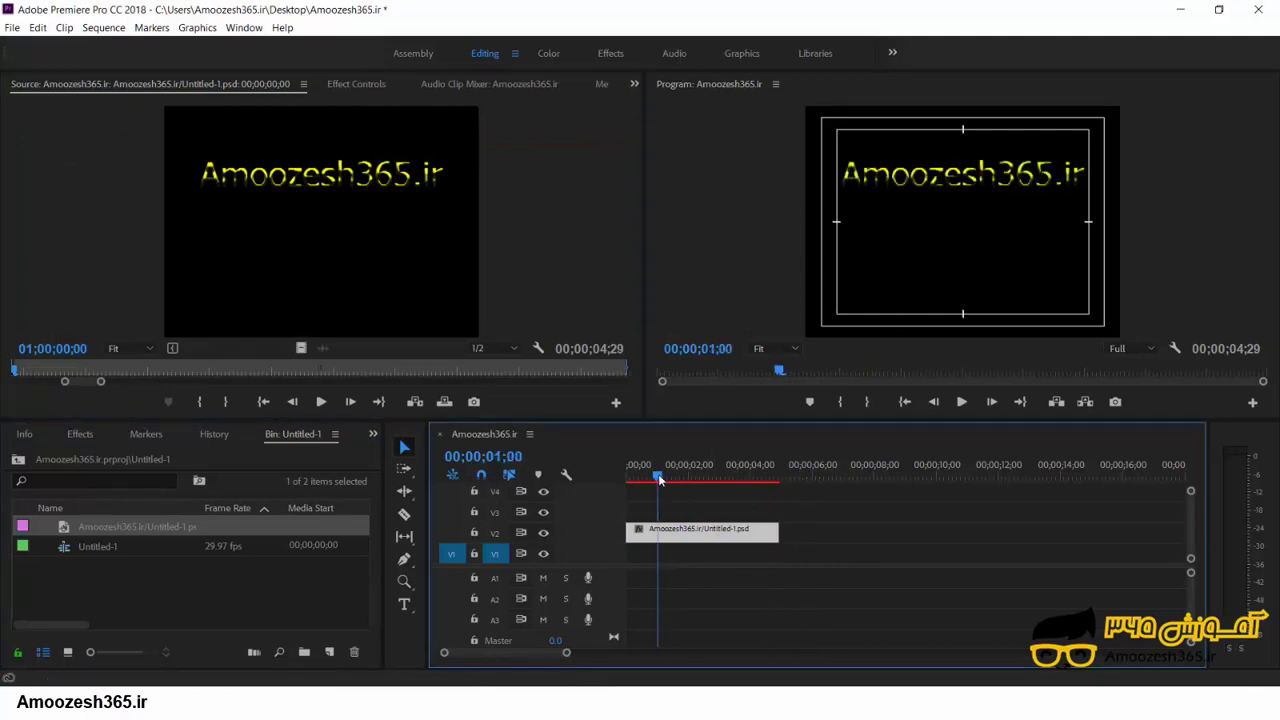
click(937, 180)
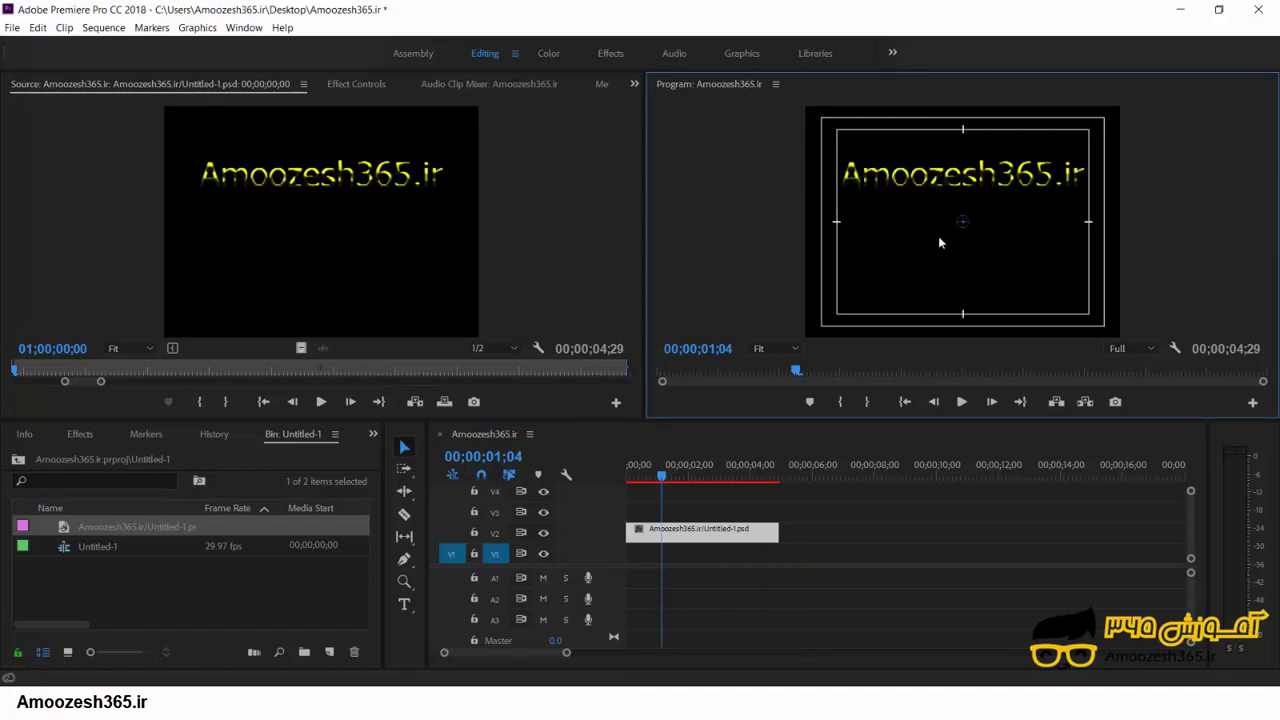
drag(950, 180, 956, 220)
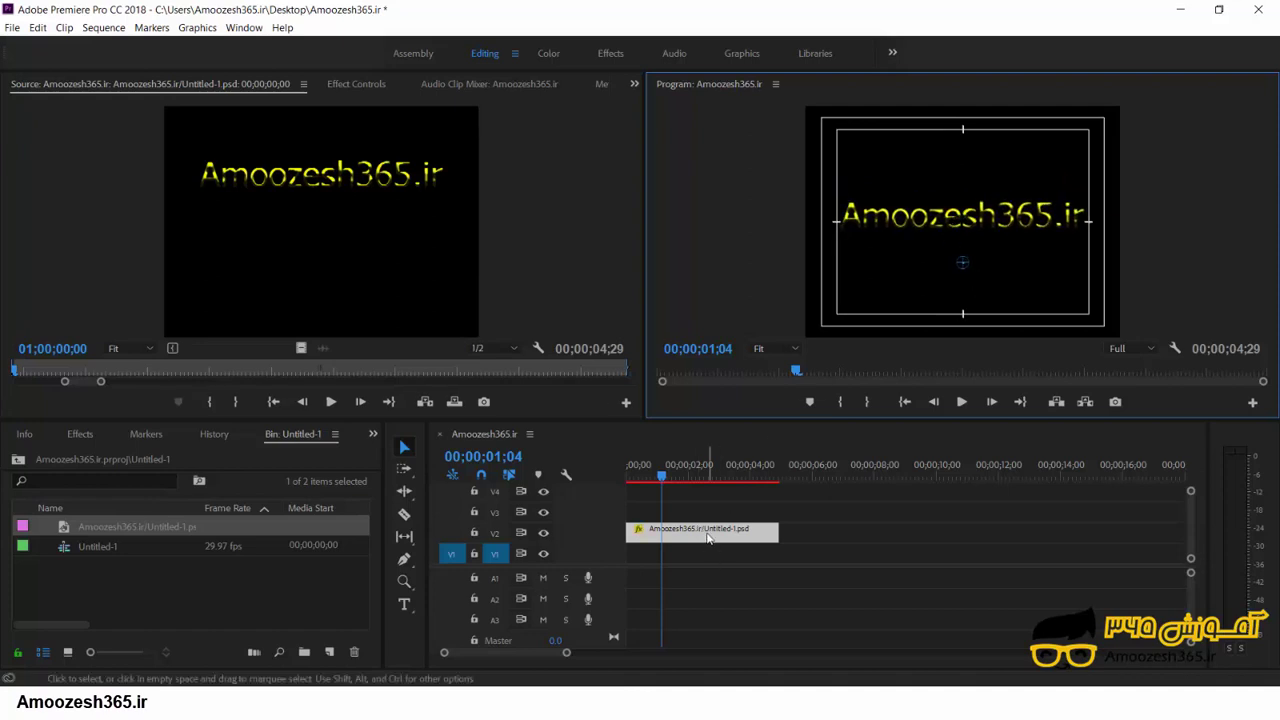
Step: Apply Scale to Frame Size to the PSD clip in the Untitled-1 sequence
double_click(69, 550)
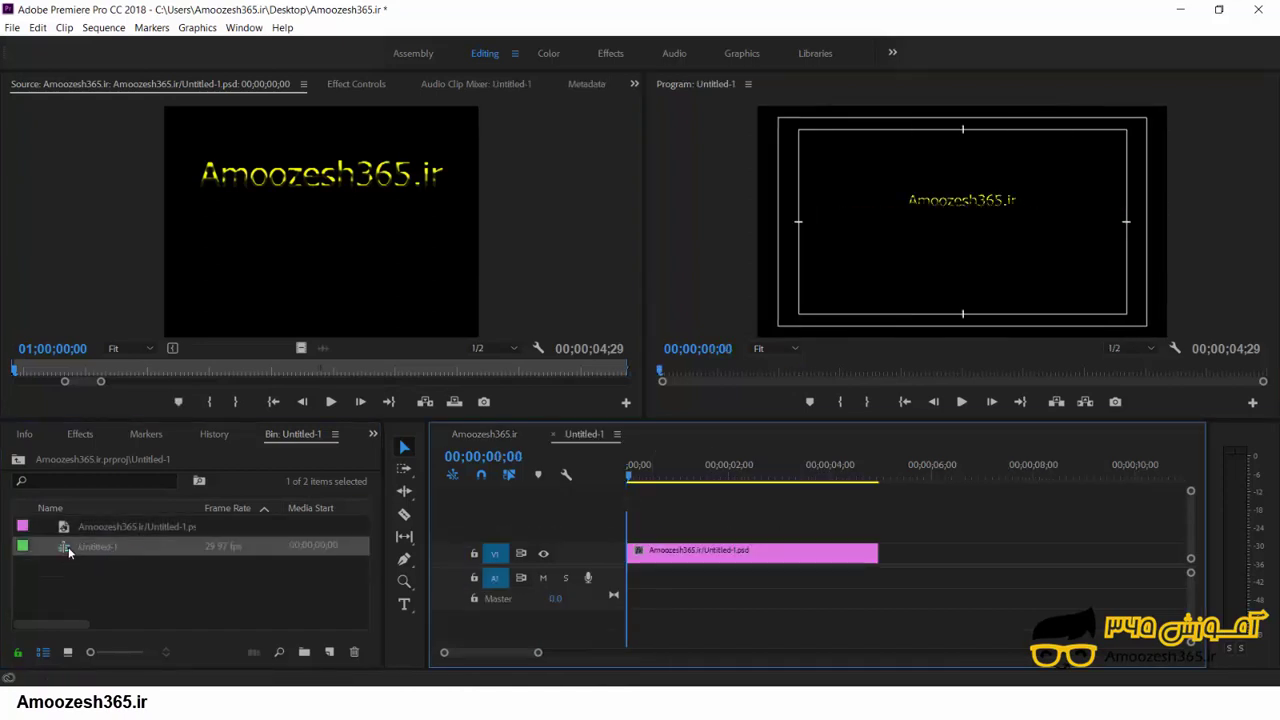
double_click(730, 552)
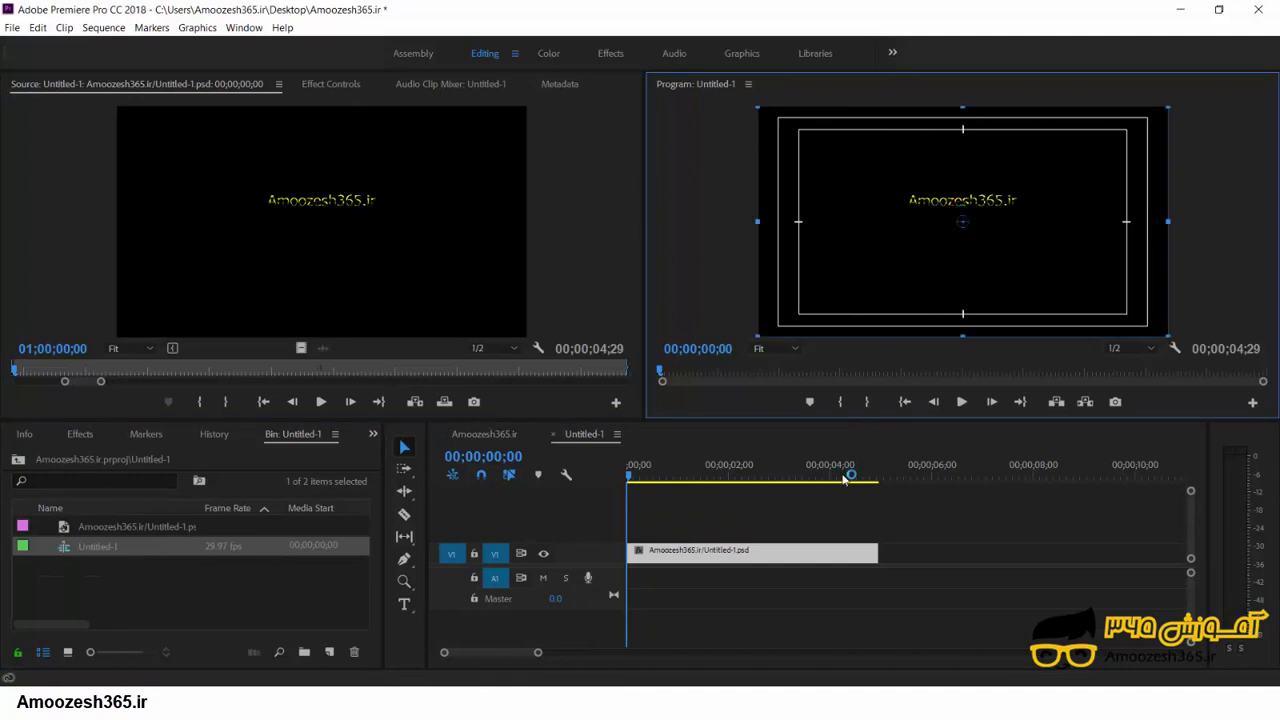
right_click(790, 552)
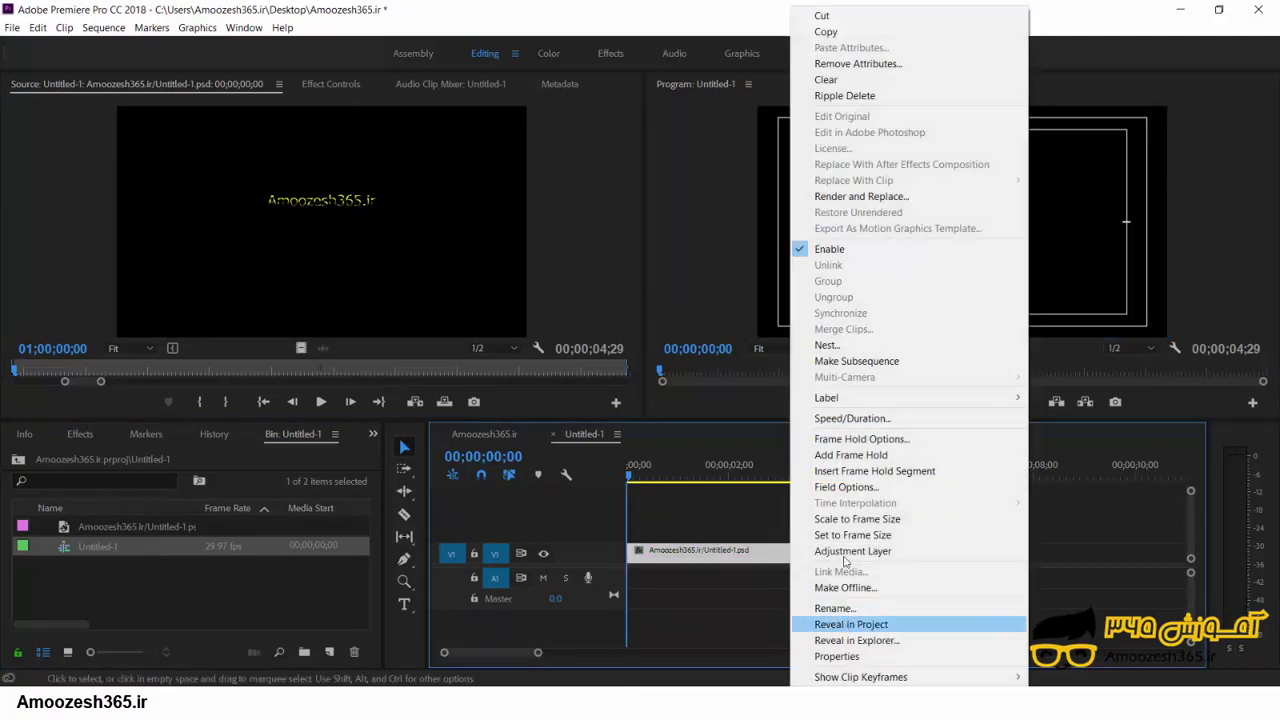
click(848, 519)
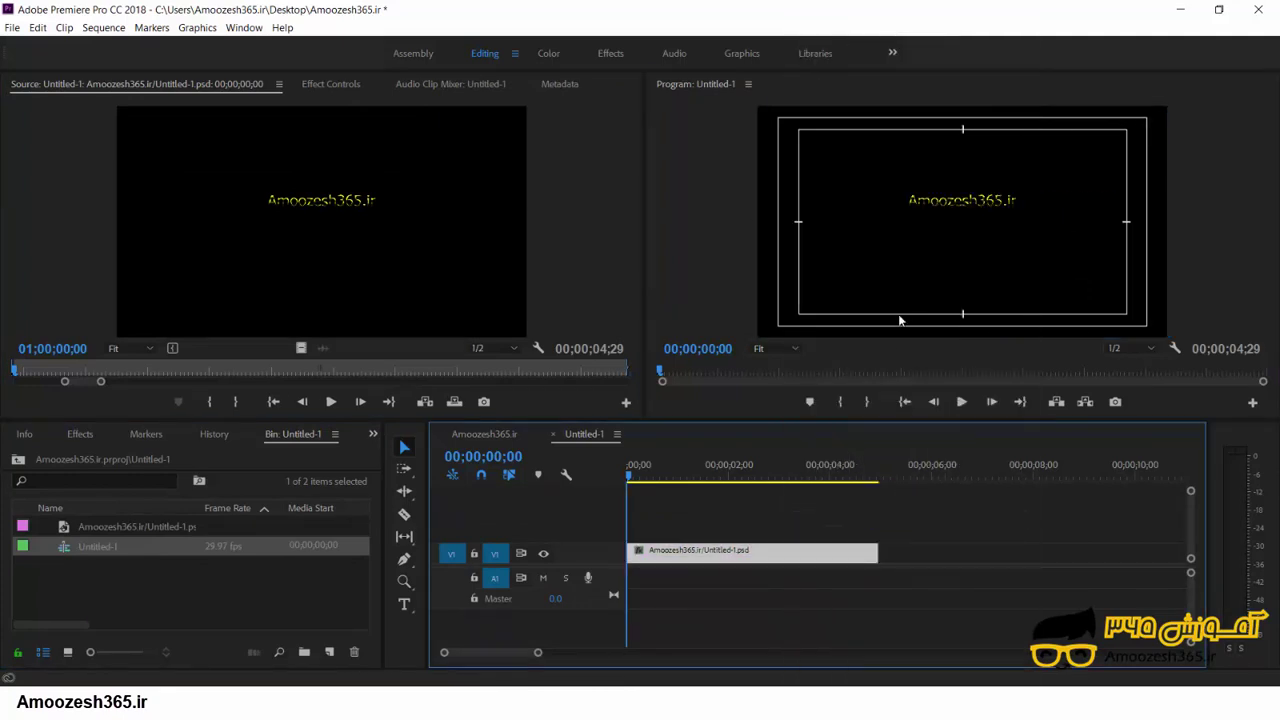
Step: Enlarge the Amoozesh365.ir title by its corner handle and raise it above the frame centre
click(950, 205)
double_click(958, 205)
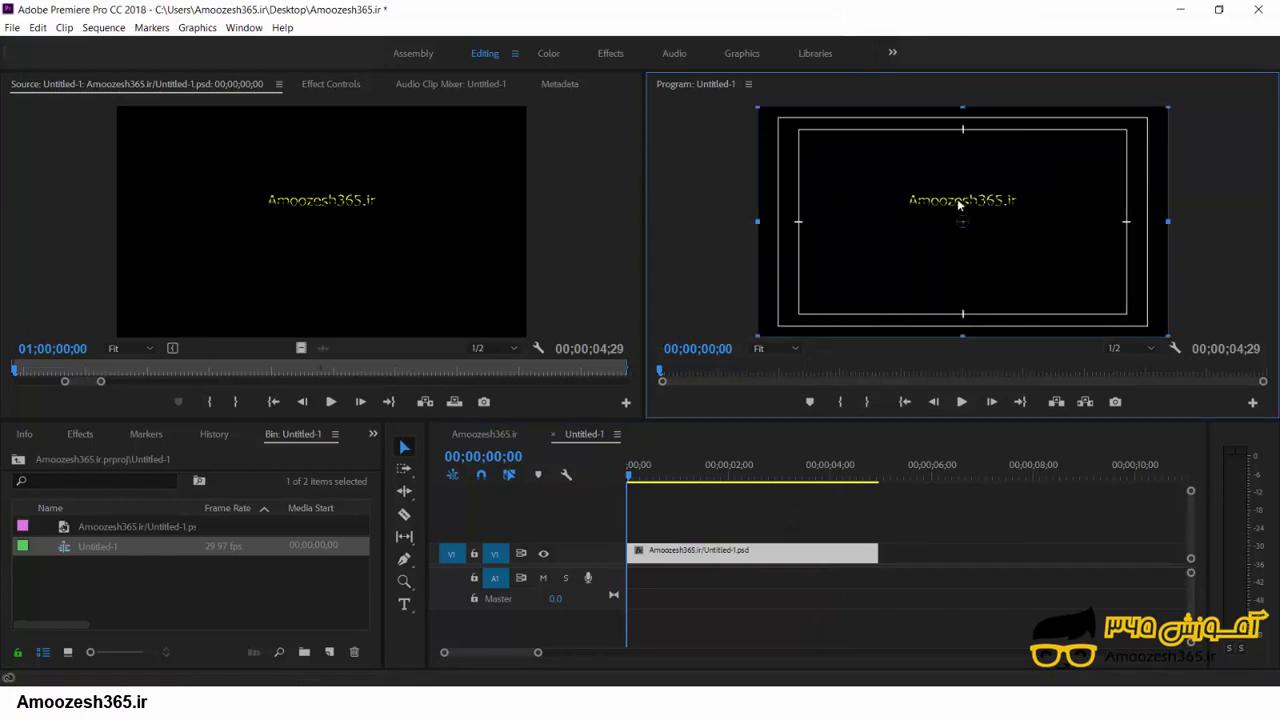
mouse_move(1170, 107)
mouse_down()
mouse_move(1258, 9)
mouse_move(1263, 22)
mouse_up()
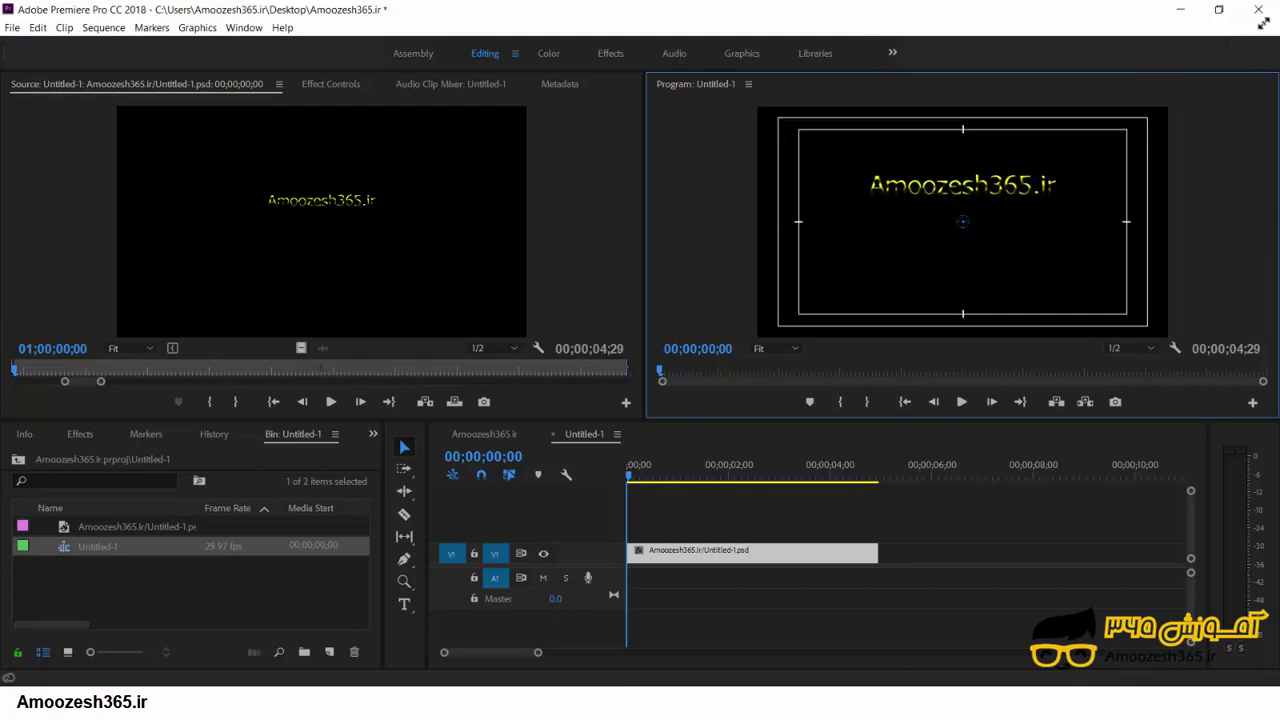
click(931, 222)
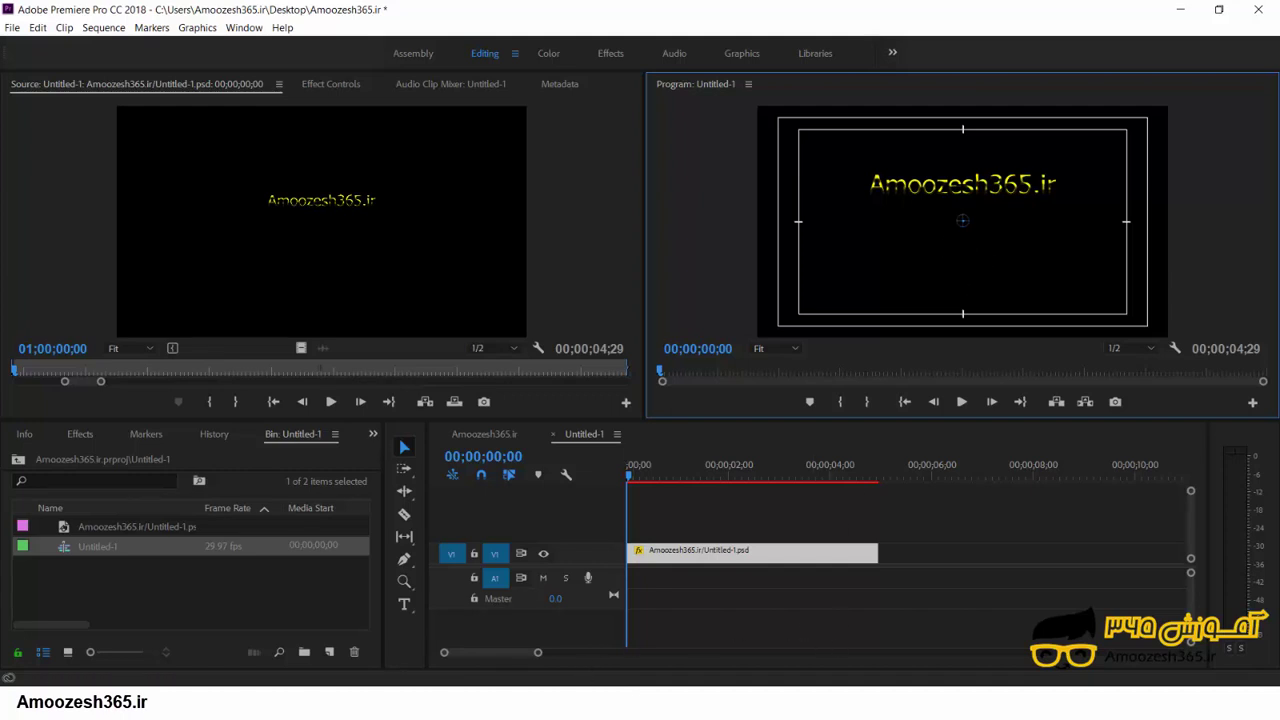
Step: Import Untitled-1.psd again as a Sequence, including the Background layer
right_click(282, 603)
click(290, 560)
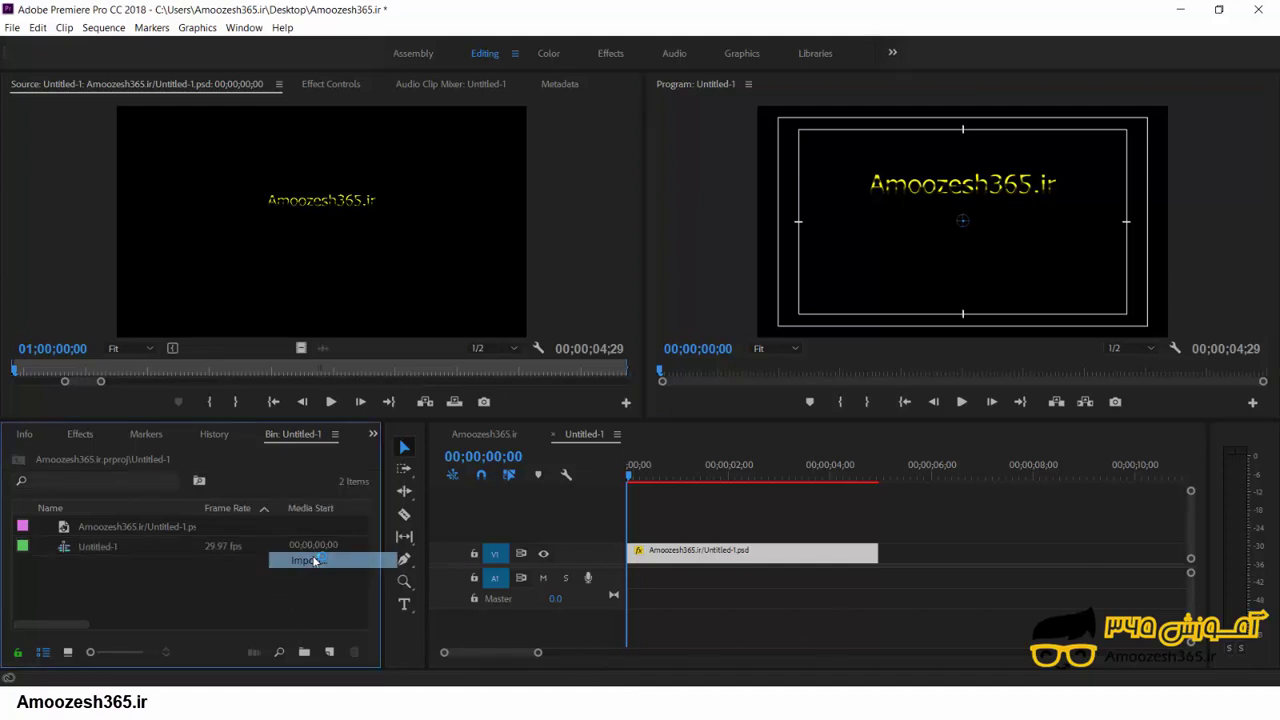
click(379, 280)
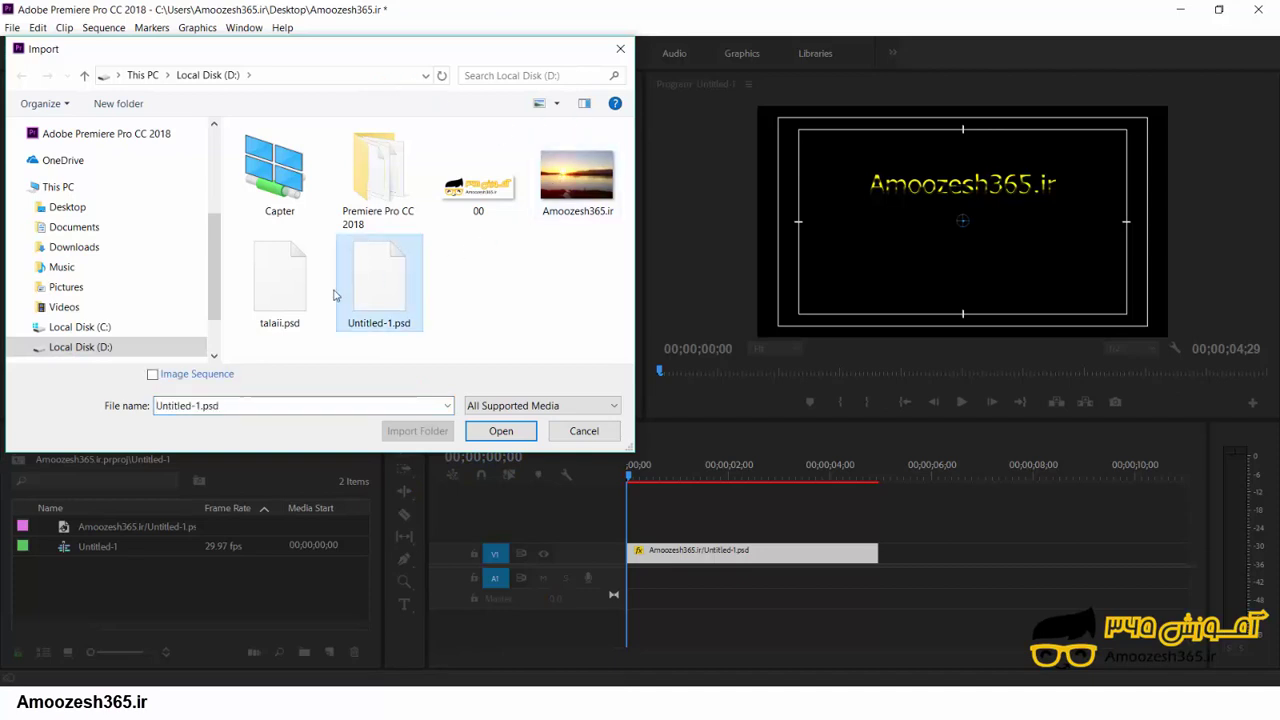
click(500, 428)
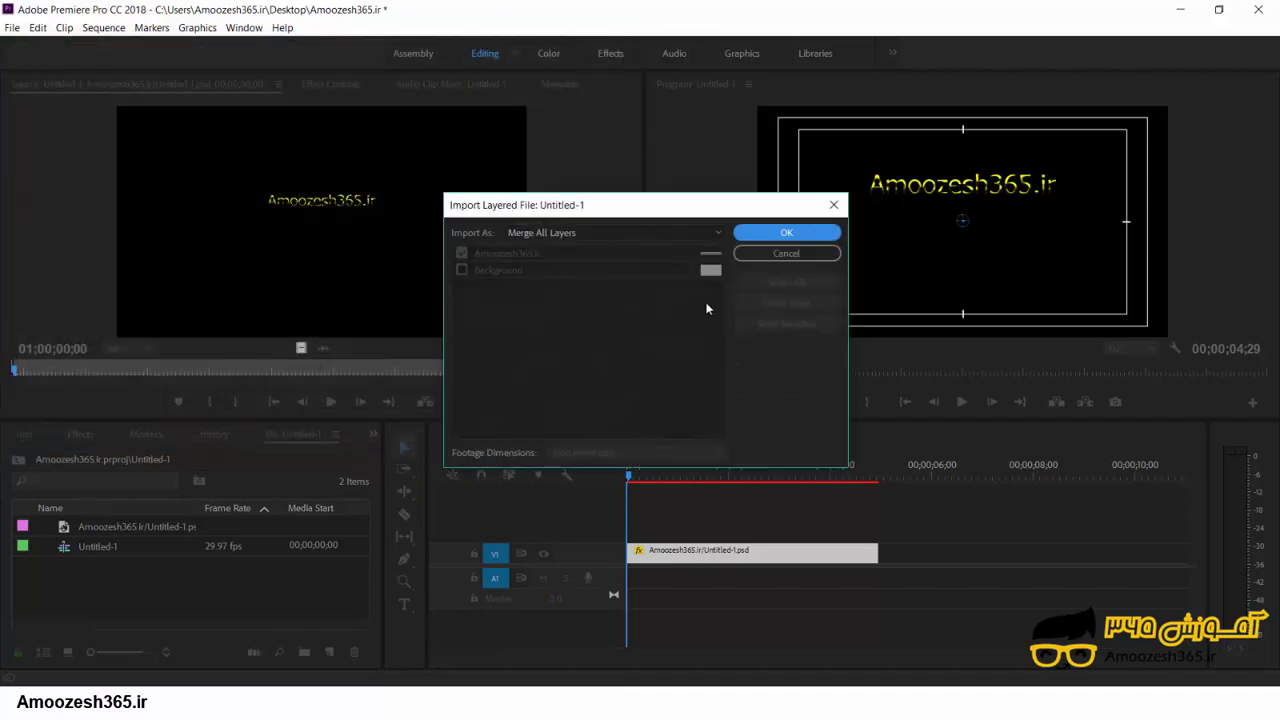
click(545, 237)
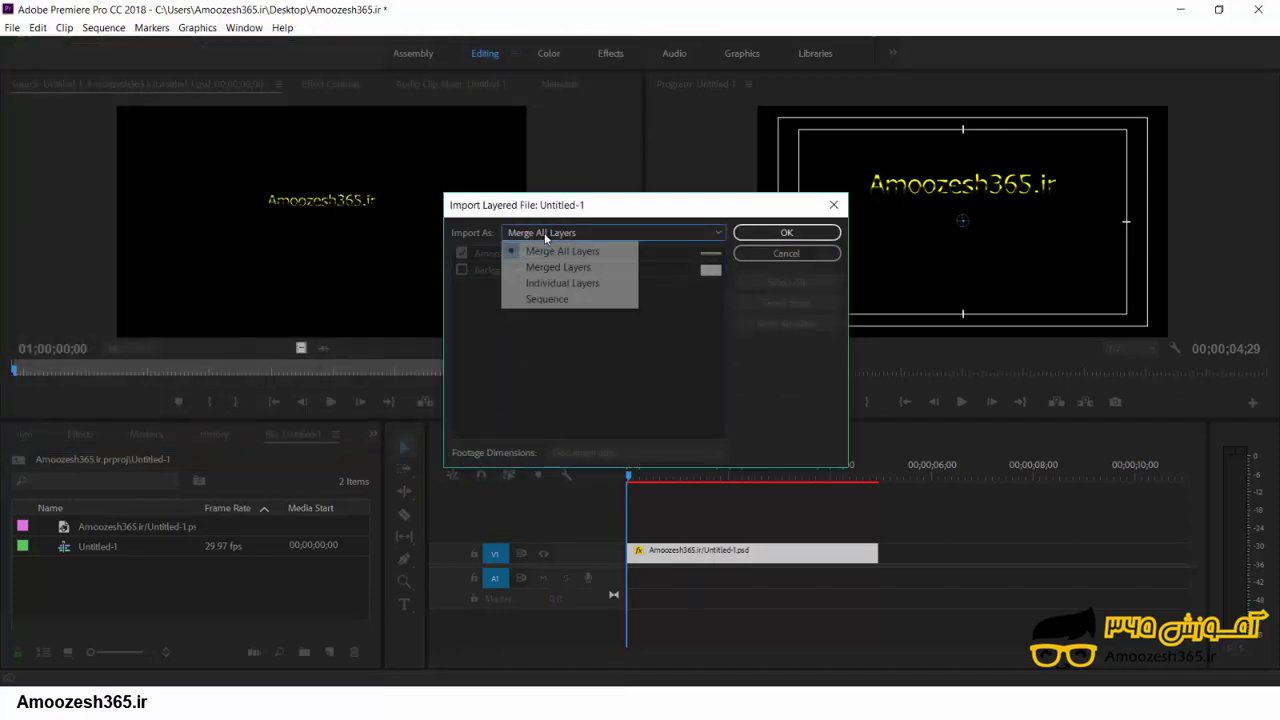
click(549, 297)
click(461, 270)
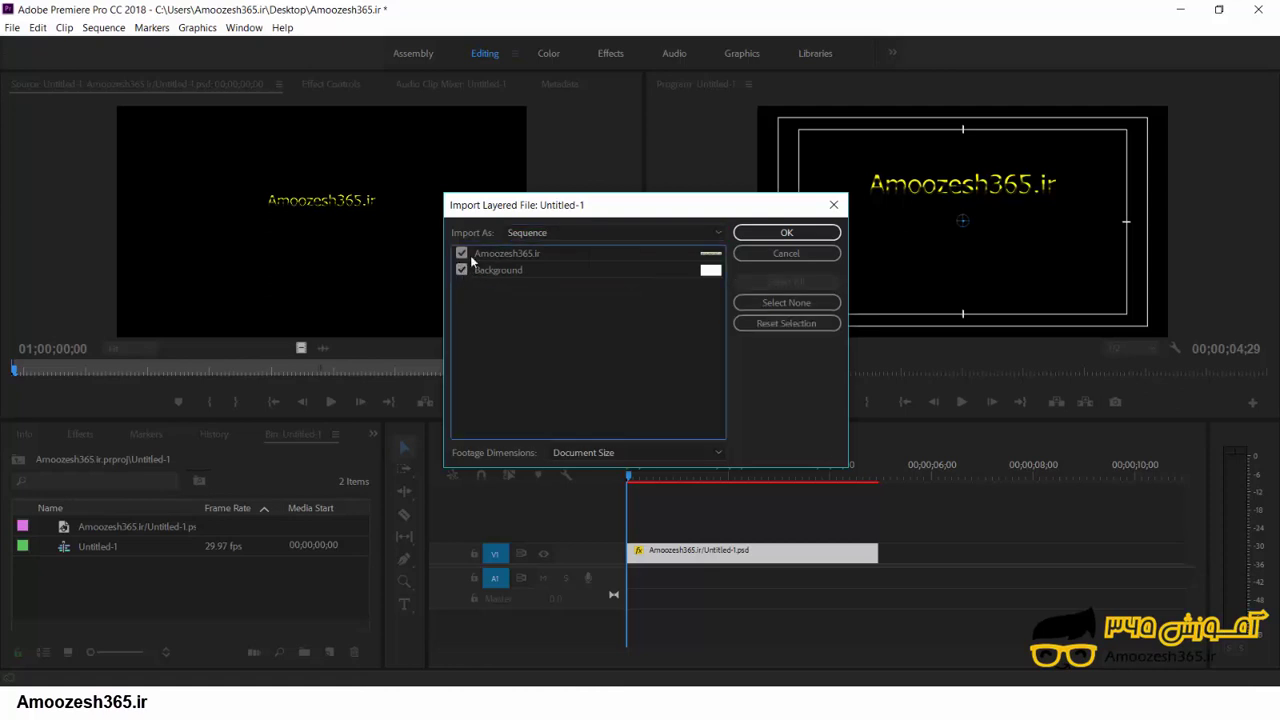
click(787, 232)
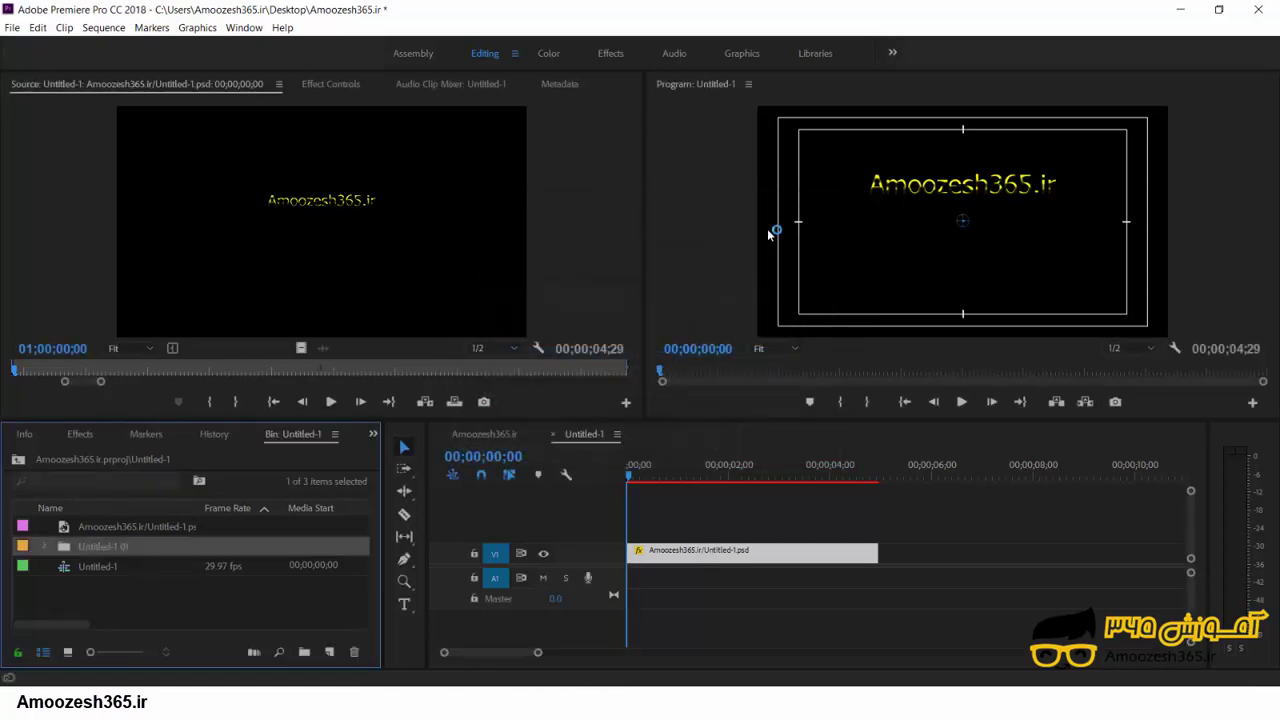
Step: Place the Background clip from the Untitled-1 01 bin on V1 after the title, around 6 seconds
double_click(70, 547)
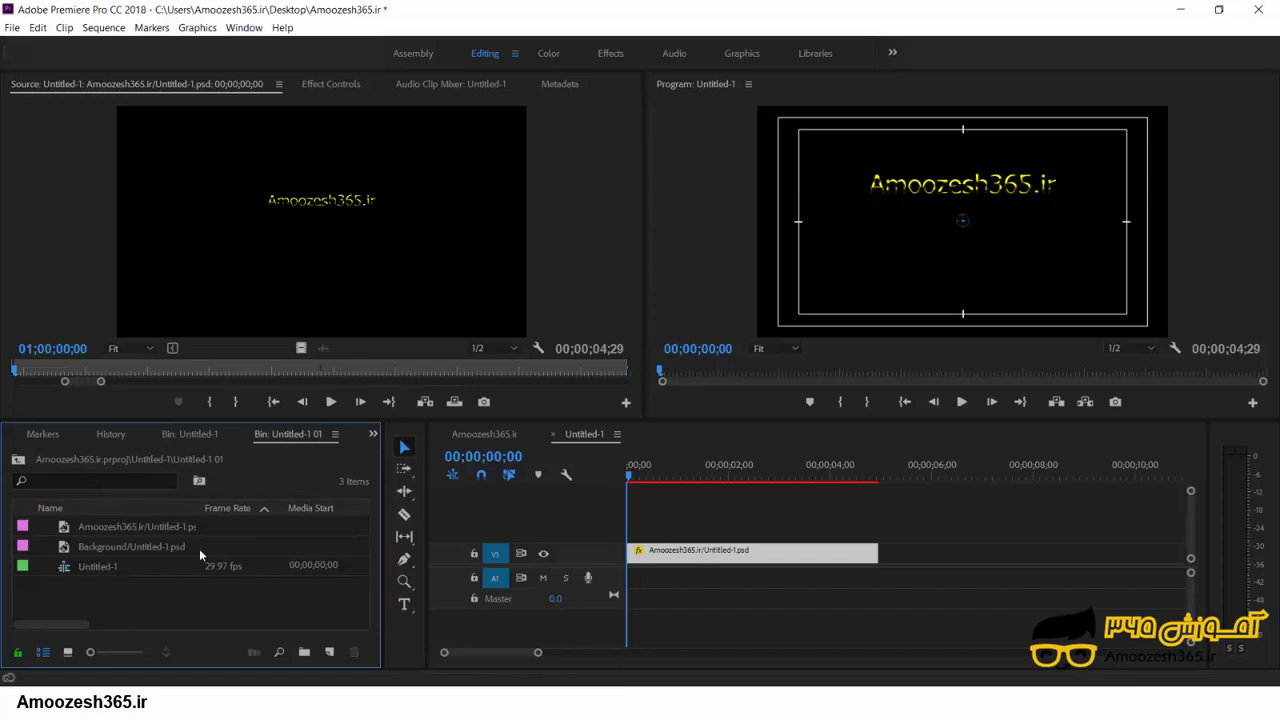
drag(117, 546, 643, 586)
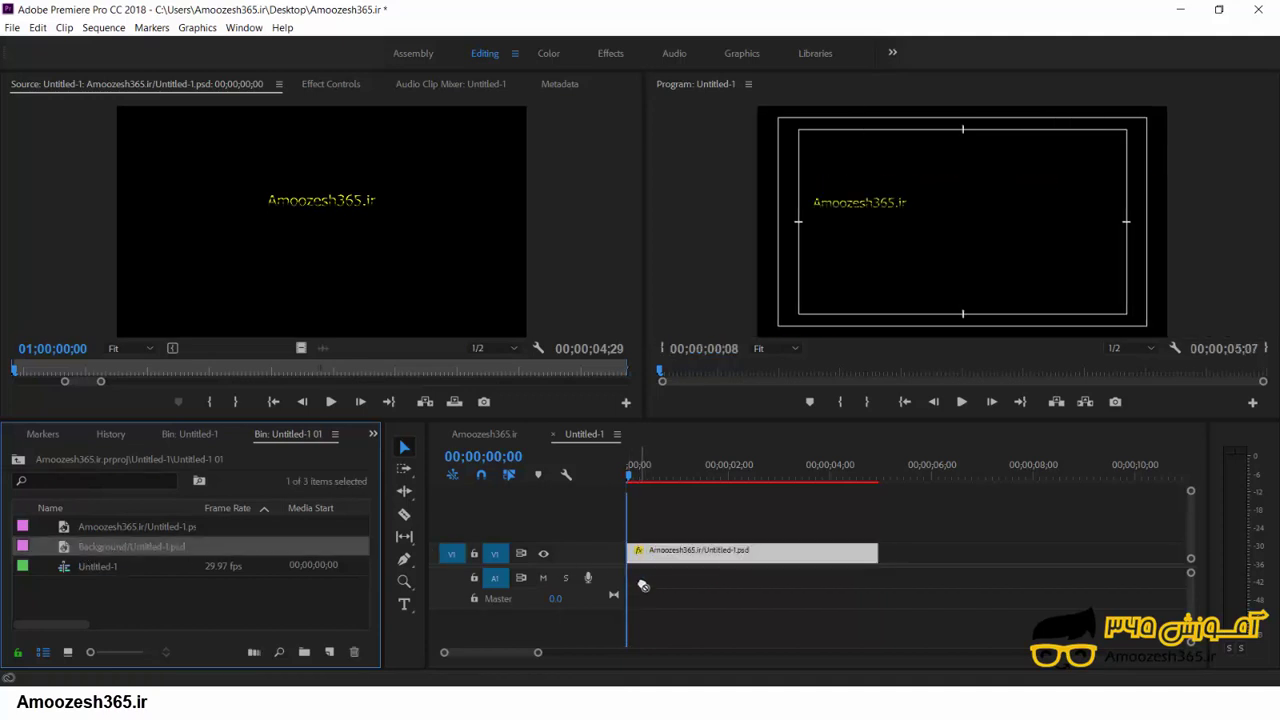
drag(643, 586, 893, 567)
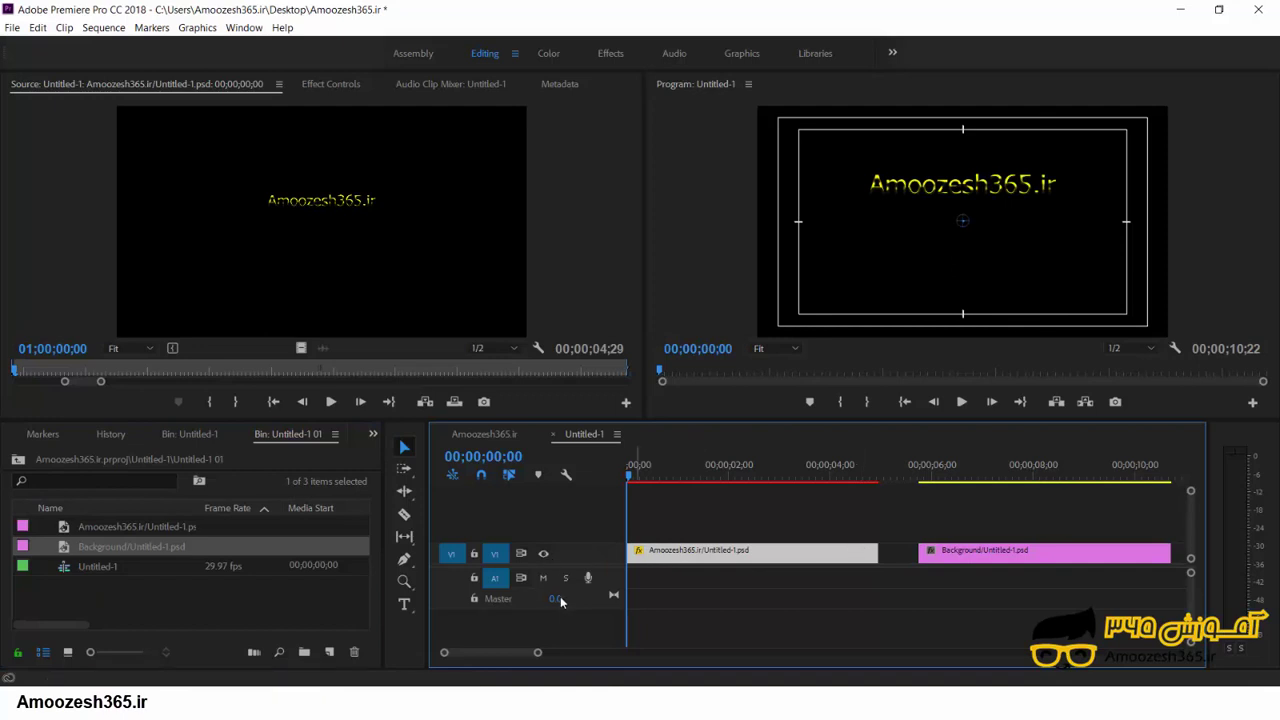
Step: Add 1 video and 0 audio tracks before the first track, then move Background to V1 at 0
right_click(592, 554)
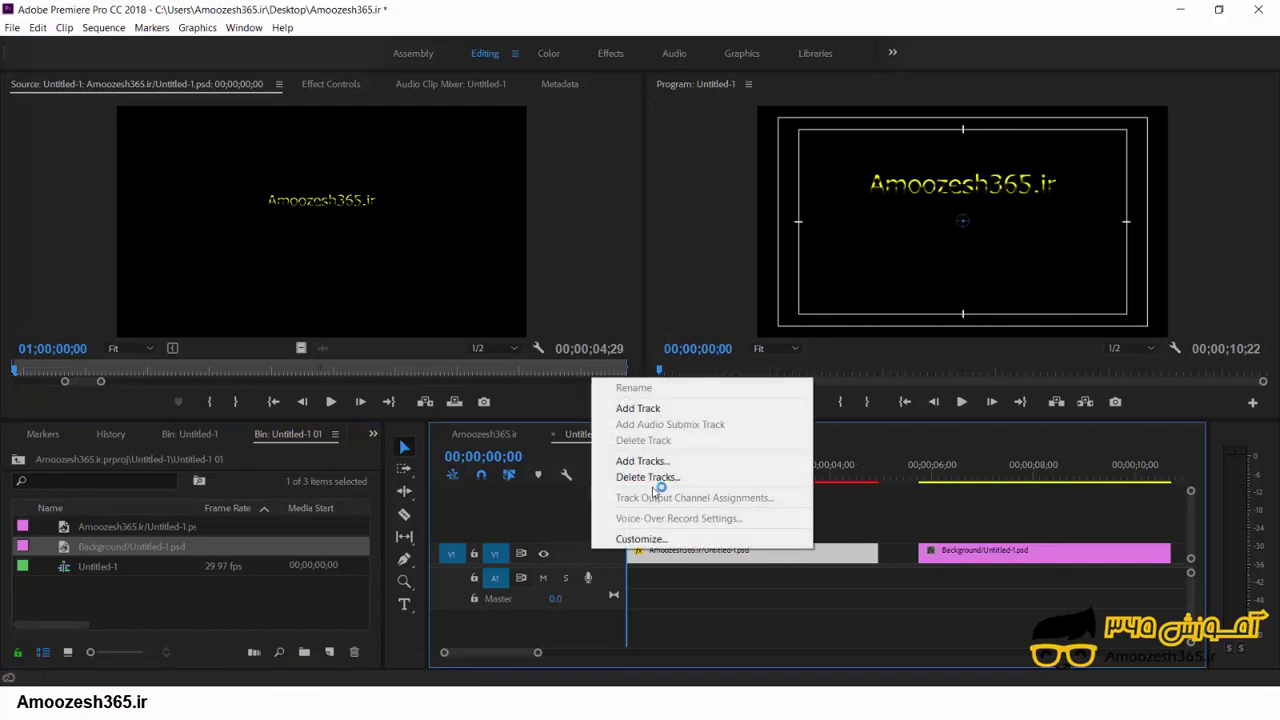
click(660, 466)
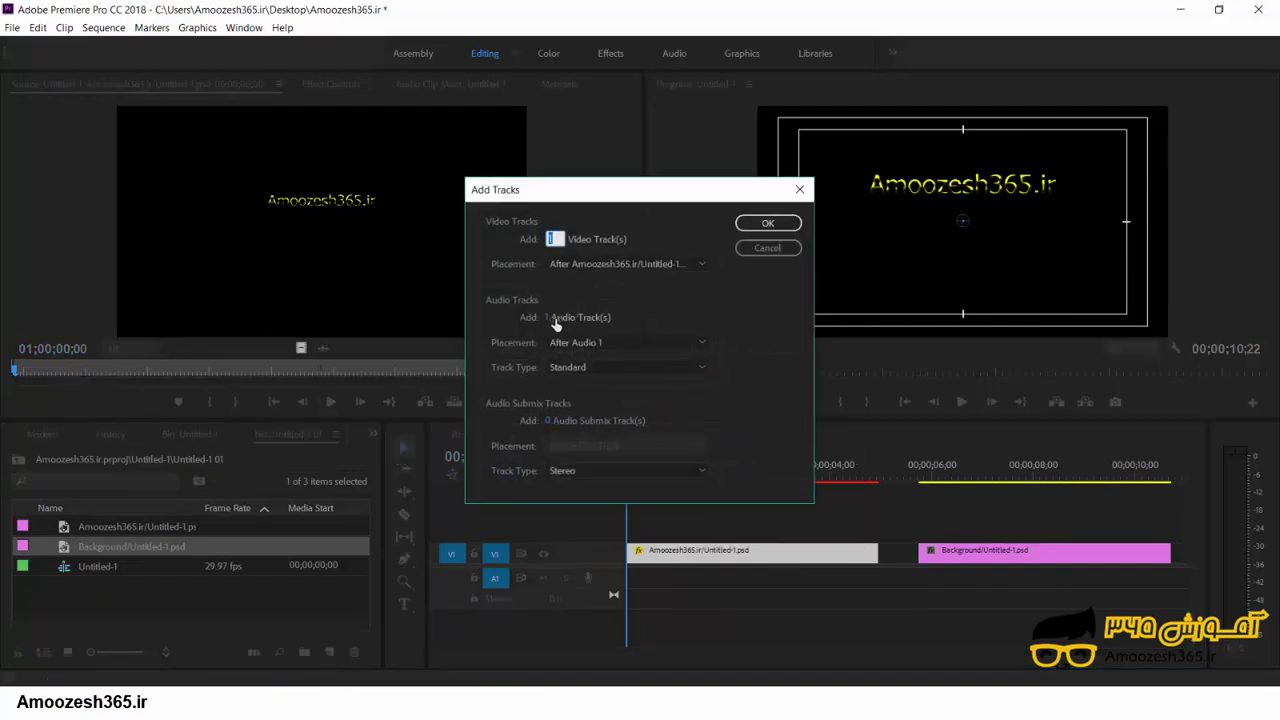
click(547, 317)
text(0)
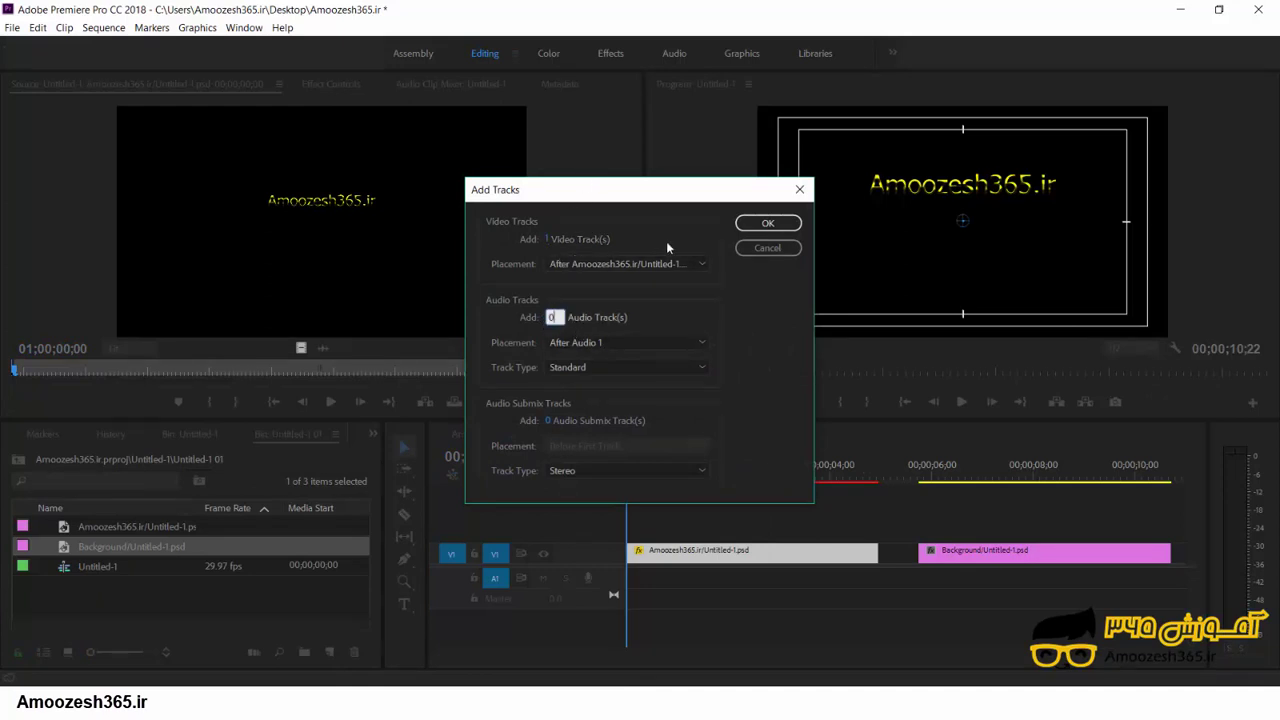
click(617, 265)
click(605, 282)
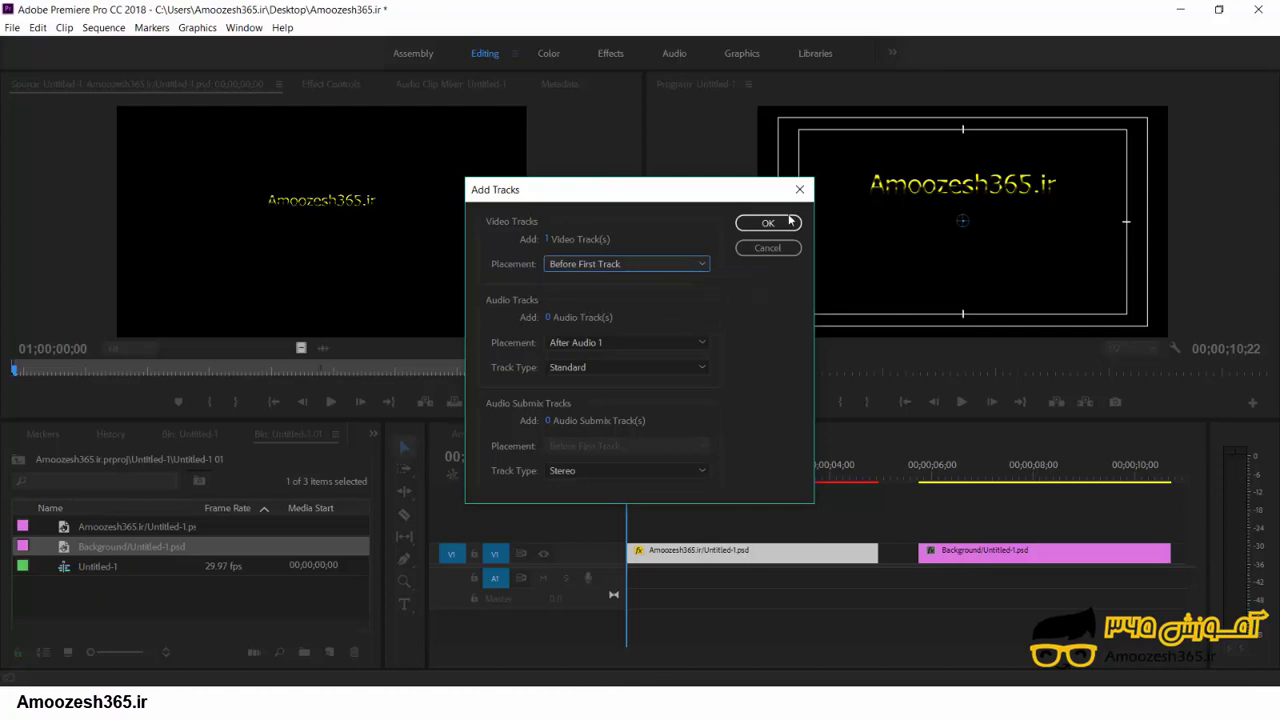
click(767, 223)
drag(992, 533, 670, 553)
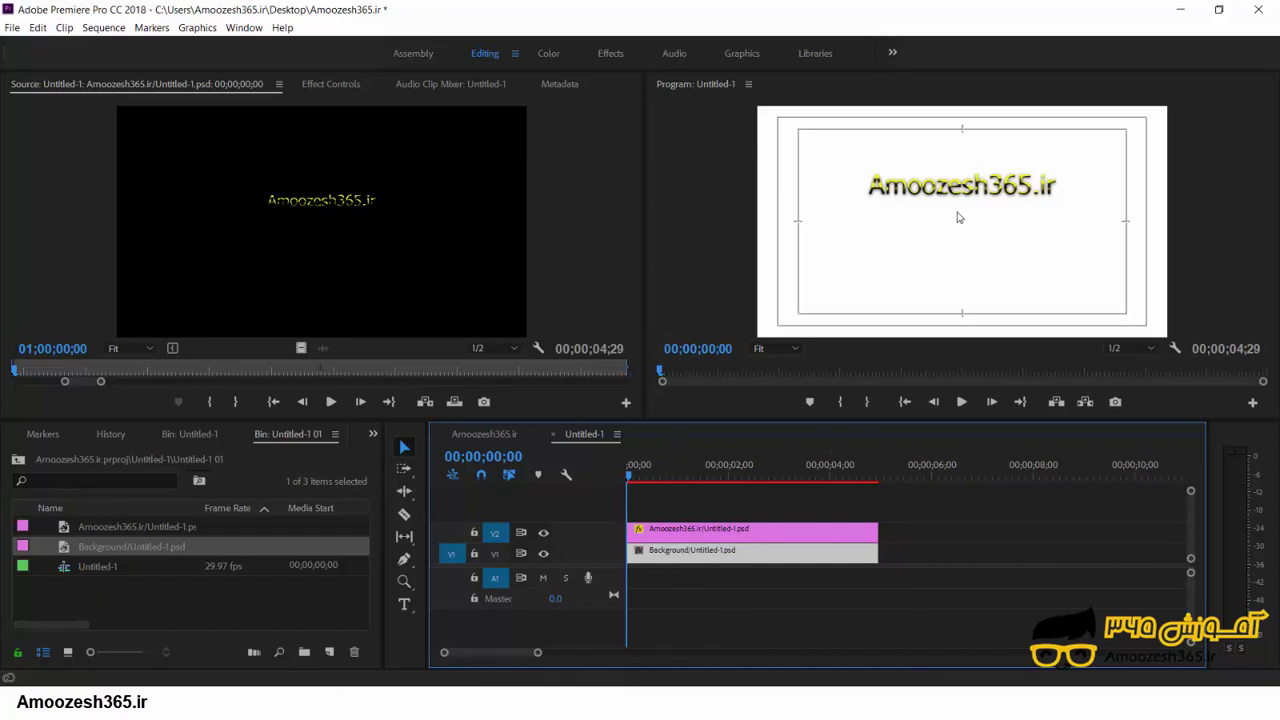
Step: Move the Amoozesh365.ir title down to just above centre and show its Motion, Opacity and Time Remapping in Effect Controls
click(957, 197)
click(955, 192)
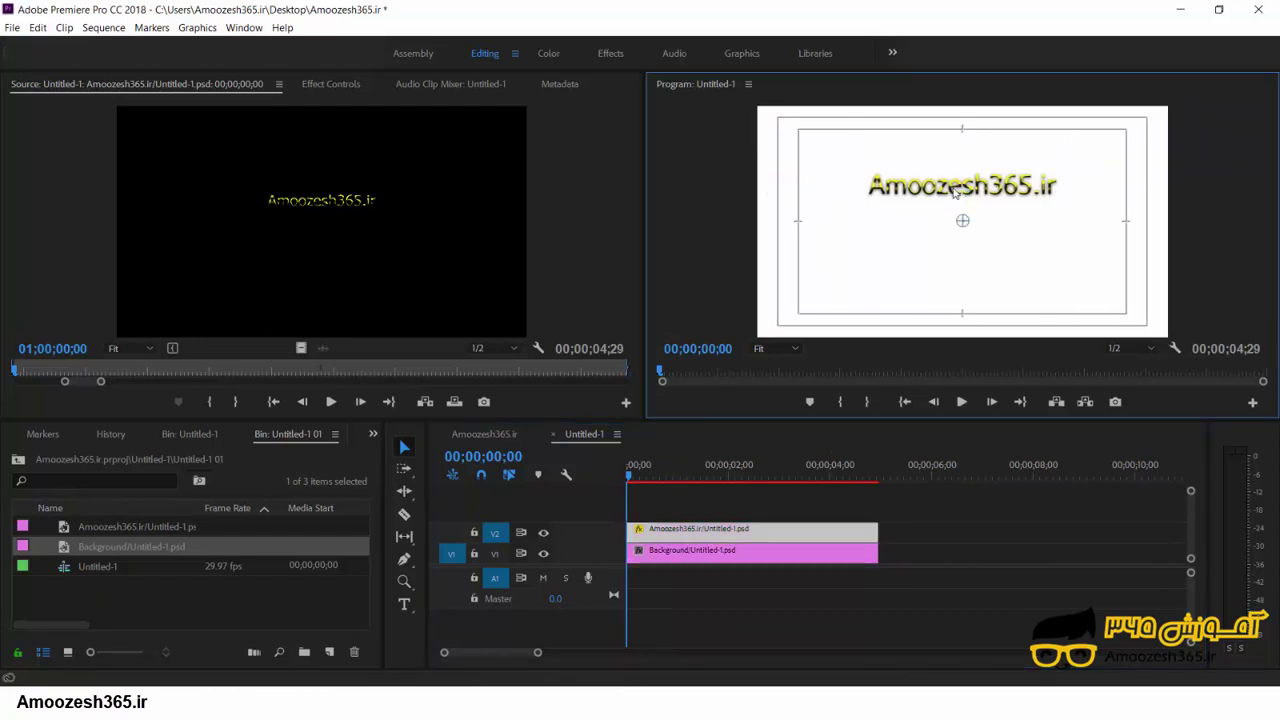
double_click(732, 536)
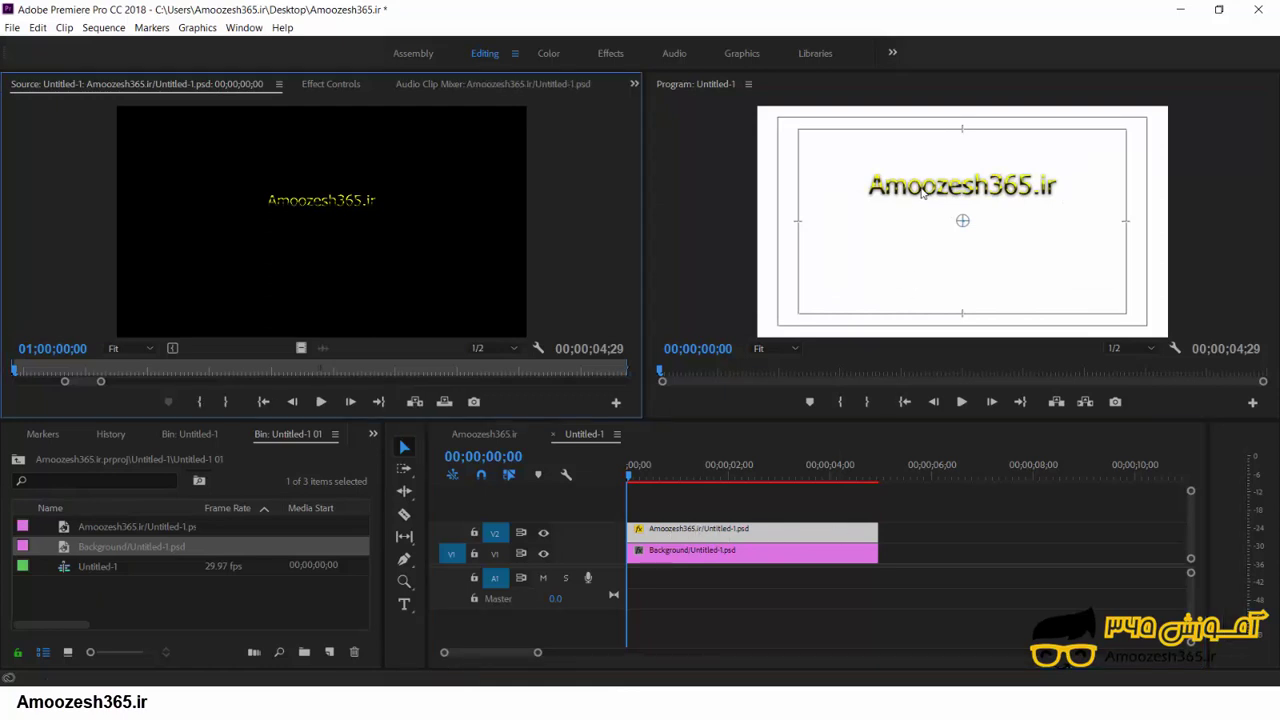
mouse_move(927, 189)
mouse_down()
mouse_move(927, 222)
mouse_move(967, 258)
mouse_move(953, 212)
mouse_up()
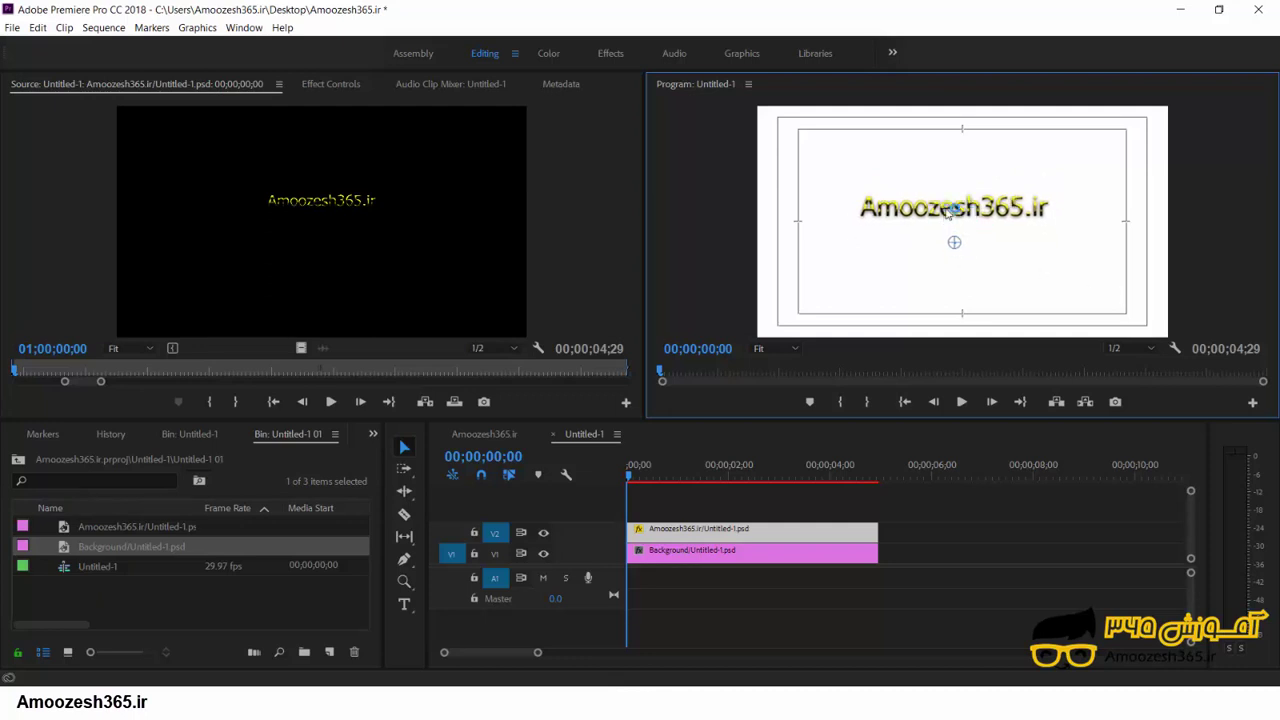
click(335, 84)
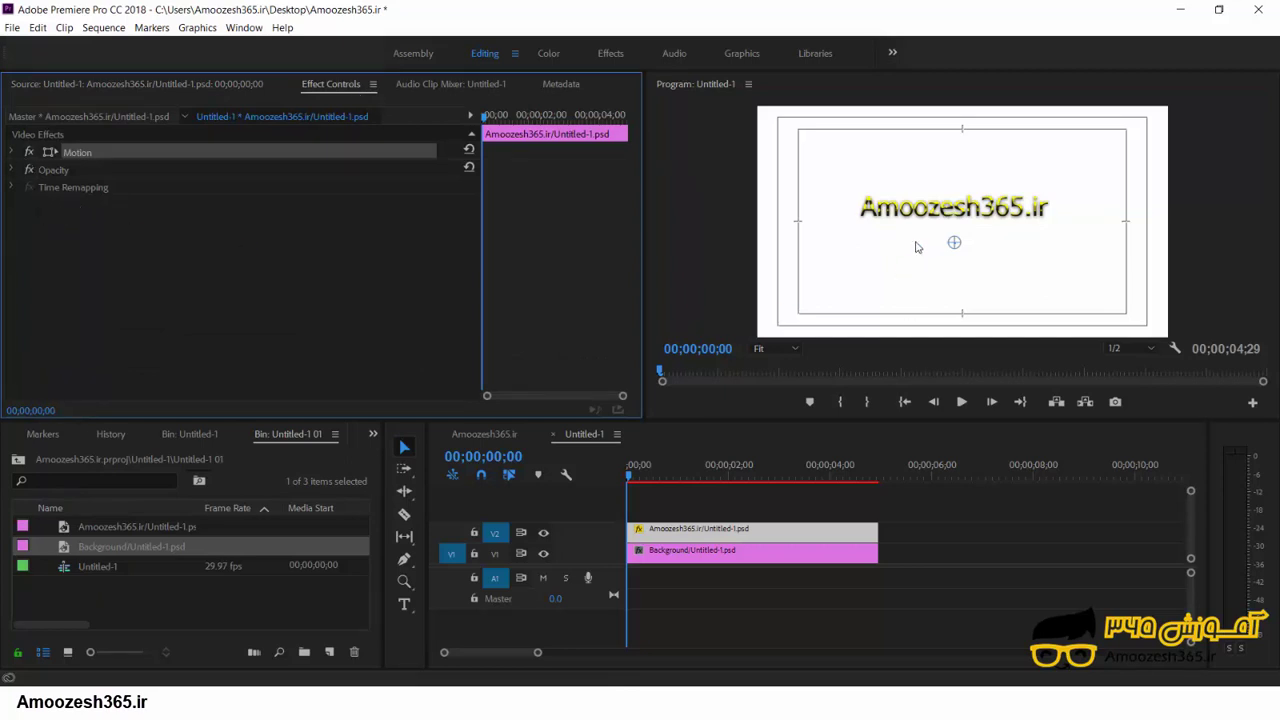
click(919, 208)
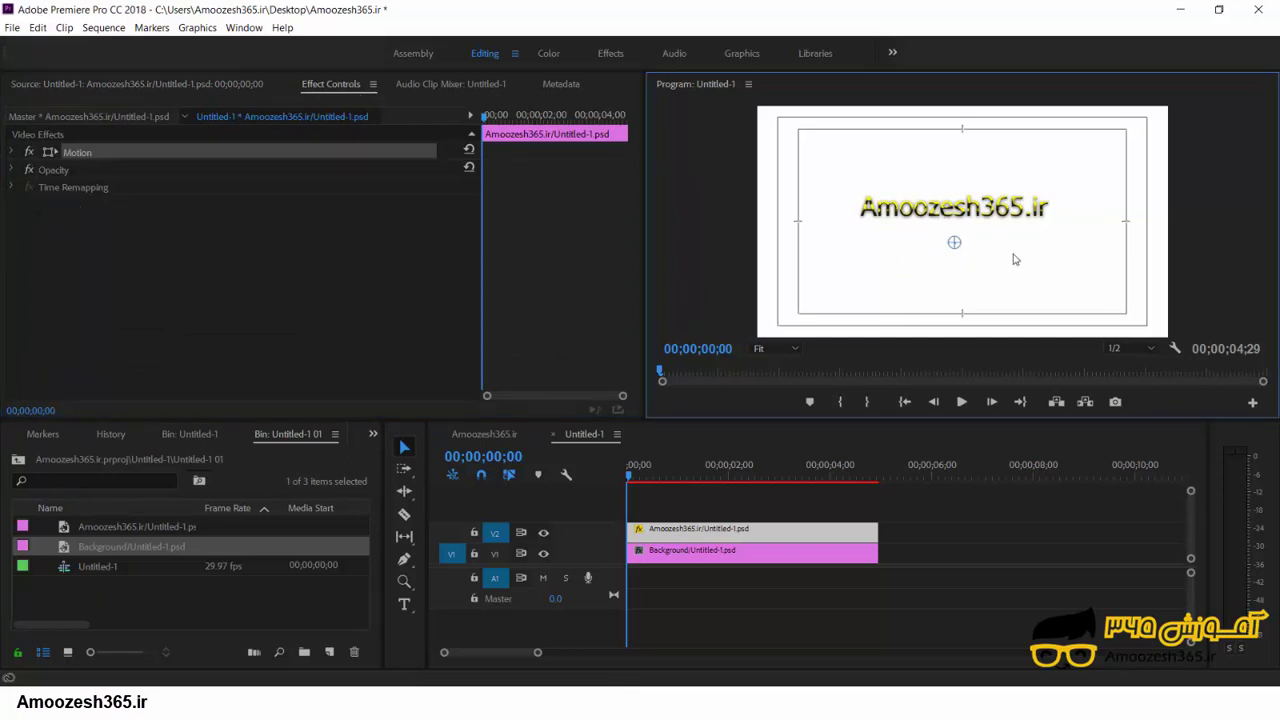